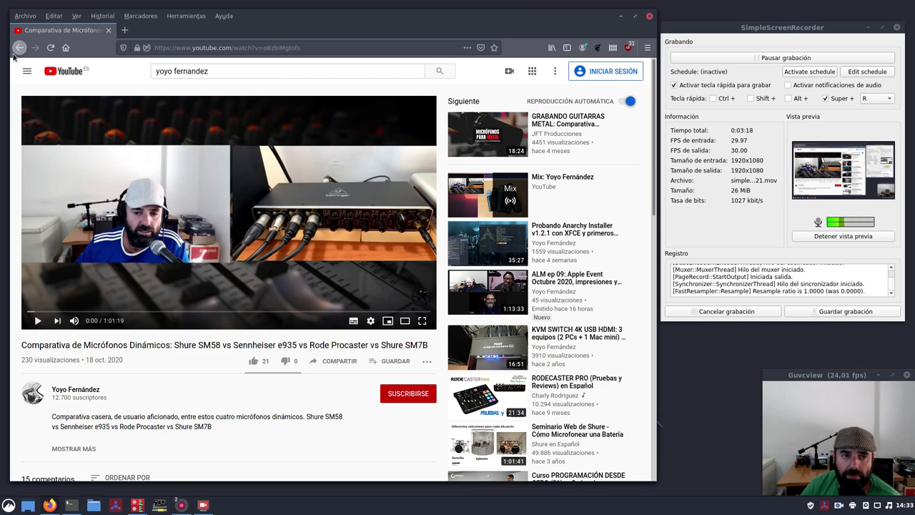
- Return to the channel's video list, minimise the browser and examine the Host line of the neofetch output in the terminal
{"action": "left_click", "coordinate": [16, 50]}
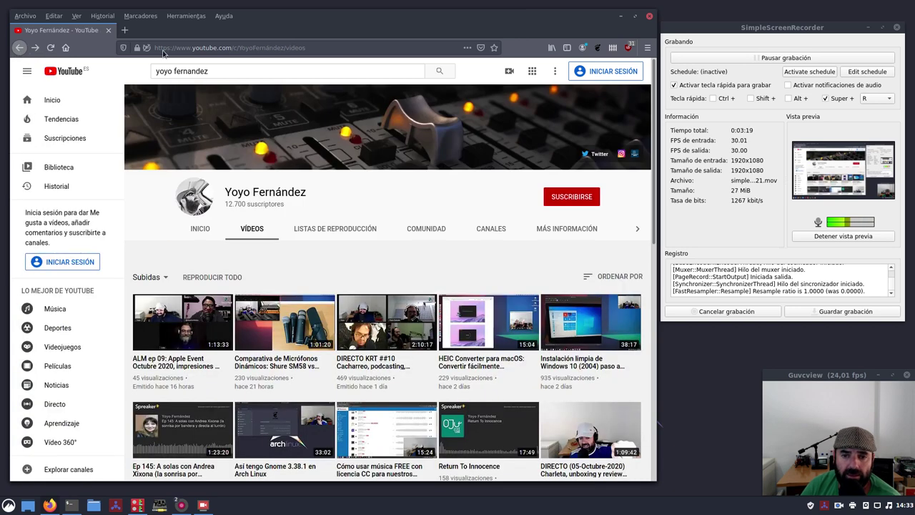
{"action": "left_click", "coordinate": [620, 17]}
{"action": "left_click_drag", "start_coordinate": [340, 24], "coordinate": [388, 73]}
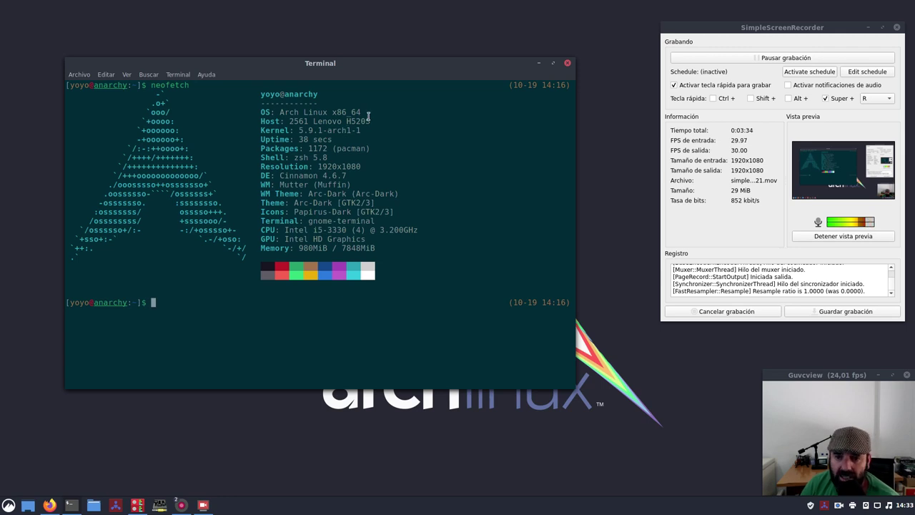
{"action": "left_click_drag", "start_coordinate": [365, 122], "coordinate": [289, 121]}
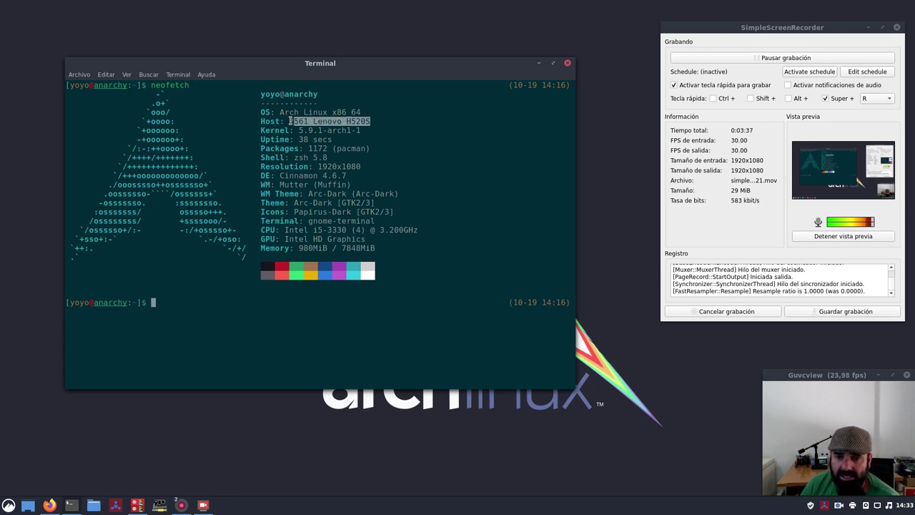
{"action": "left_click", "coordinate": [398, 167]}
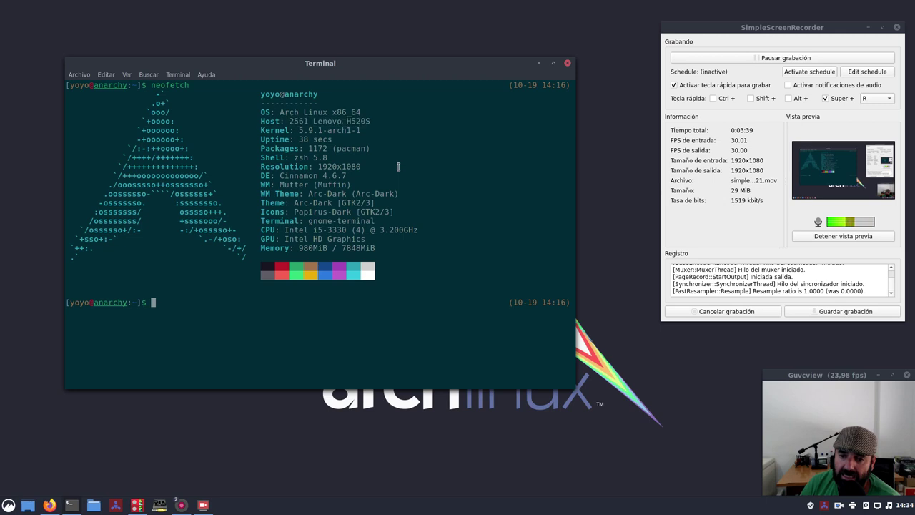
{"action": "left_click", "coordinate": [539, 63]}
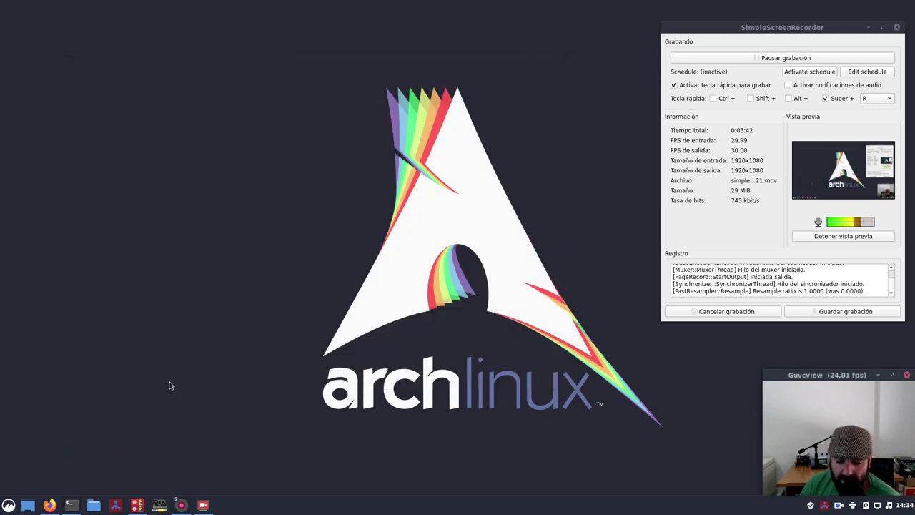
- Switch to Cadence, review the JACK status and bridge settings, and minimise its window
{"action": "left_click", "coordinate": [116, 505]}
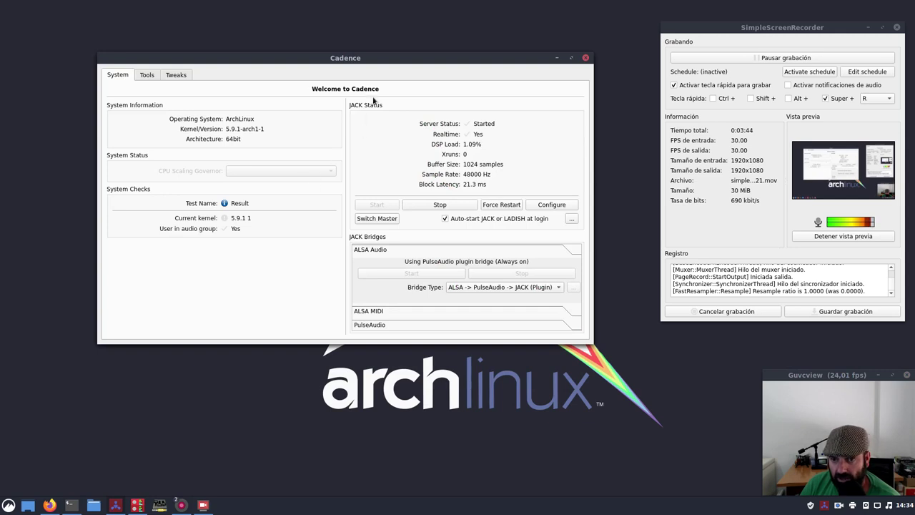
{"action": "left_click_drag", "start_coordinate": [372, 65], "coordinate": [356, 65]}
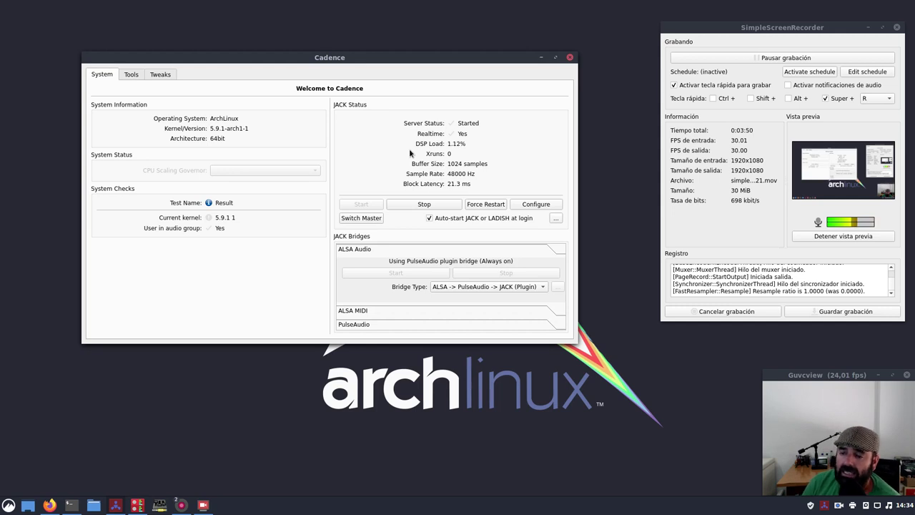
{"action": "left_click", "coordinate": [541, 57]}
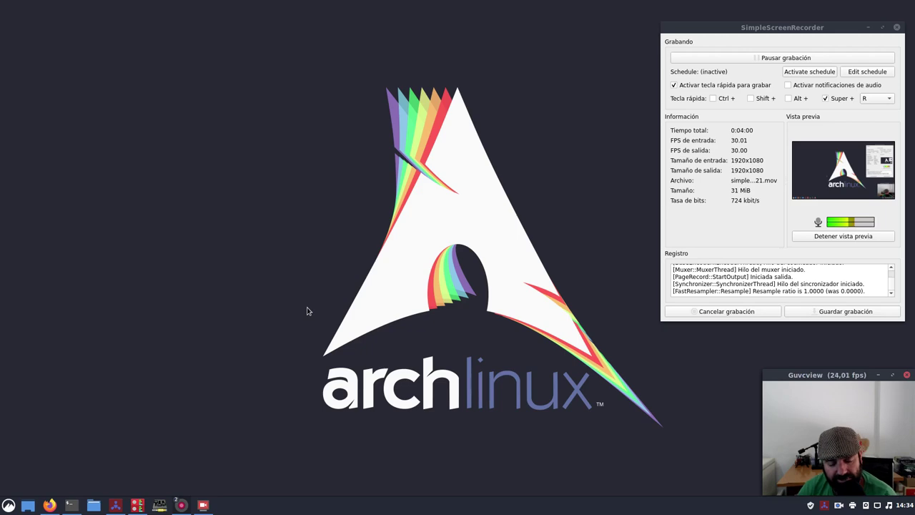
- Switch to Firefox, open the DIRECTO KRT ##10 video, pause it and skip through to 1:53:57
{"action": "left_click", "coordinate": [49, 505]}
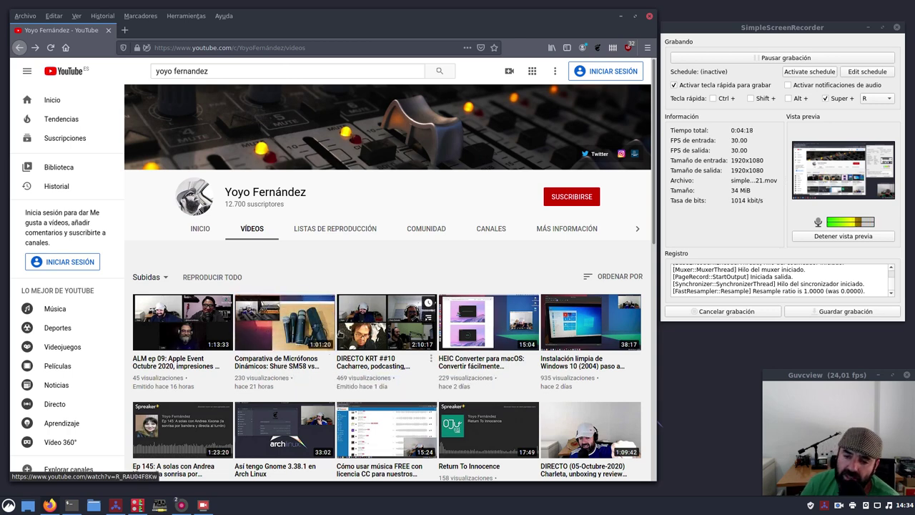
{"action": "left_click", "coordinate": [361, 312]}
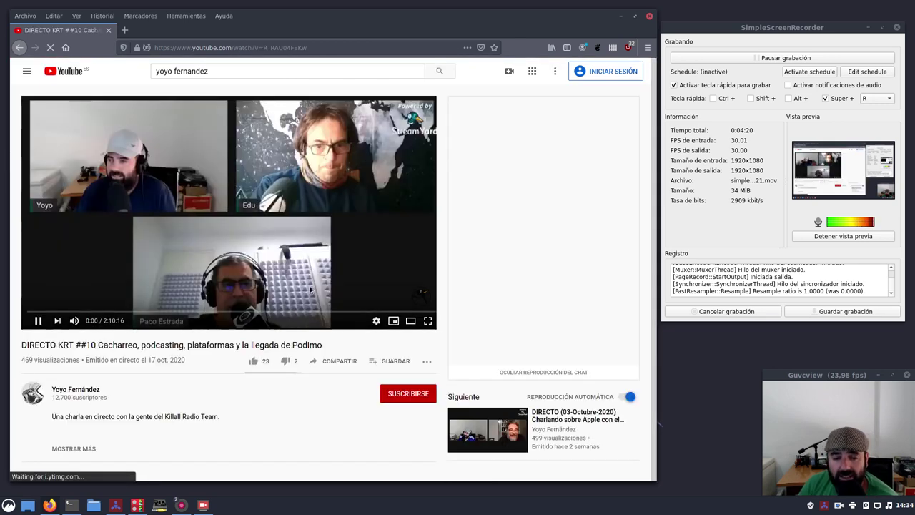
{"action": "left_click", "coordinate": [38, 320]}
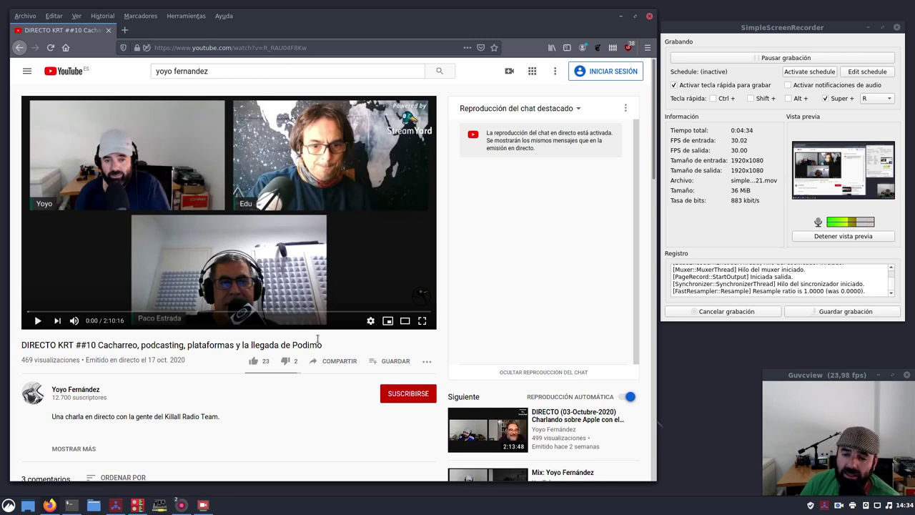
{"action": "left_click", "coordinate": [314, 311]}
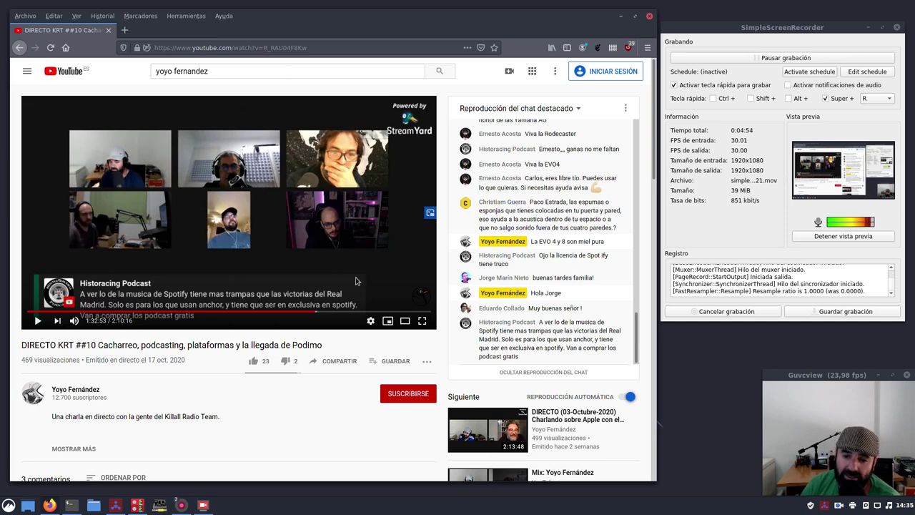
{"action": "left_click", "coordinate": [345, 311]}
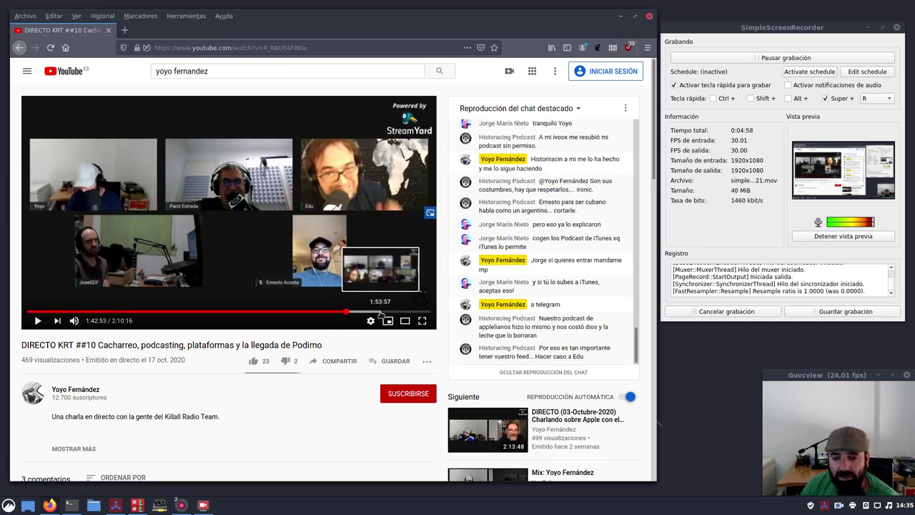
{"action": "left_click", "coordinate": [381, 312]}
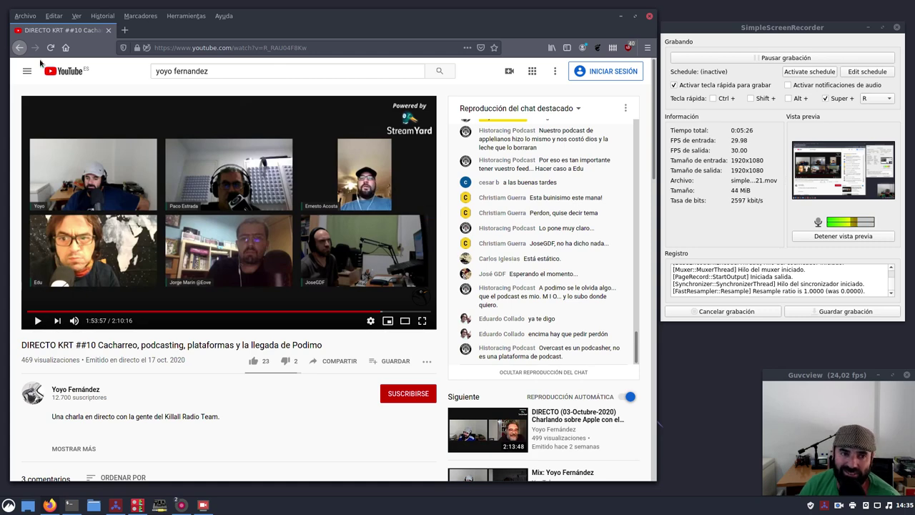
- Return to the channel's video list, open the "Instalación limpia de Windows 10 (2004)" video and pause it
{"action": "left_click", "coordinate": [20, 48]}
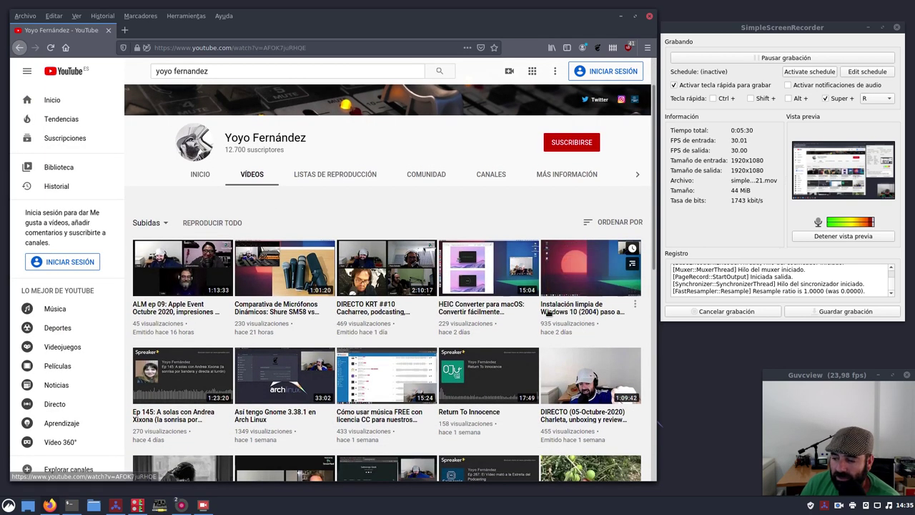
{"action": "left_click", "coordinate": [581, 316]}
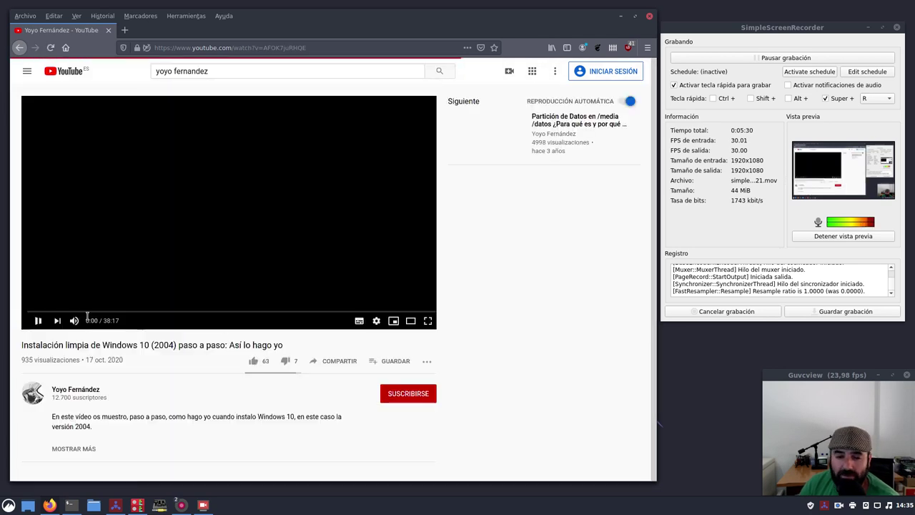
{"action": "left_click", "coordinate": [39, 320]}
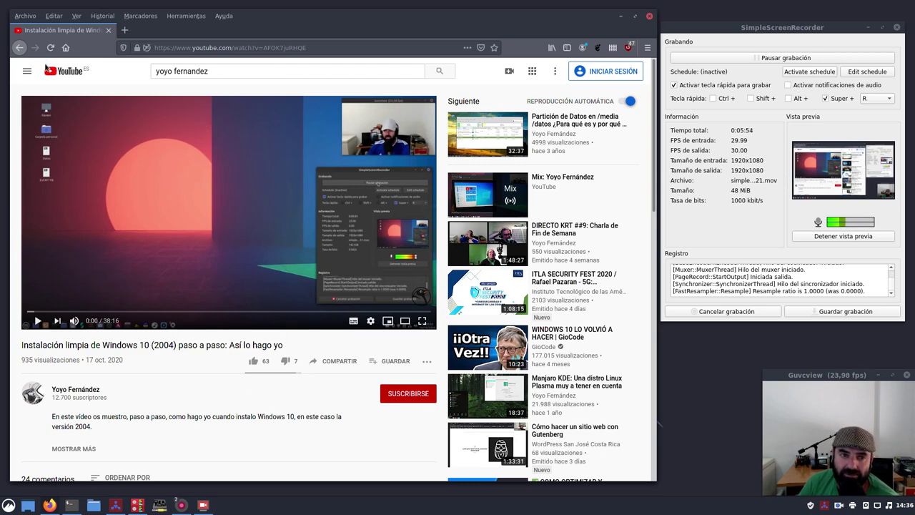
- Return to the channel's video list, open the Ep 145 podcast video and pause it
{"action": "left_click", "coordinate": [19, 47]}
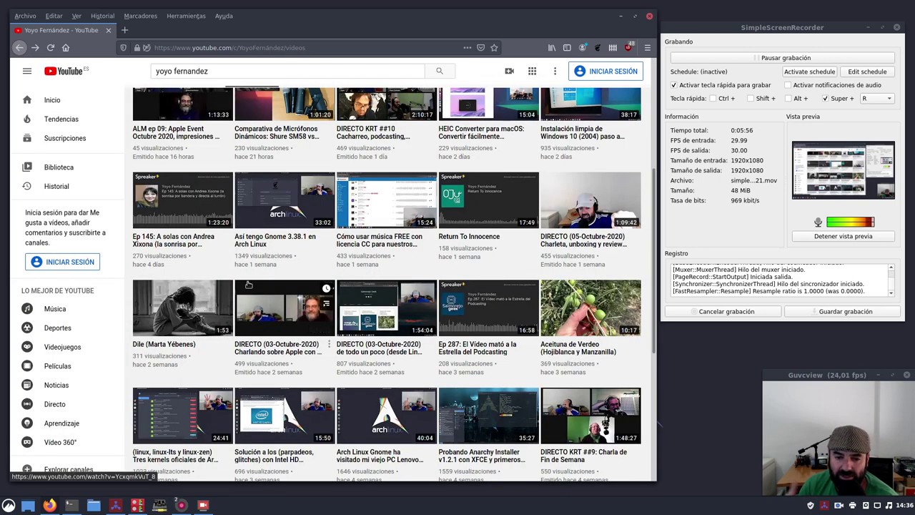
{"action": "left_click", "coordinate": [169, 191]}
{"action": "left_click", "coordinate": [38, 320]}
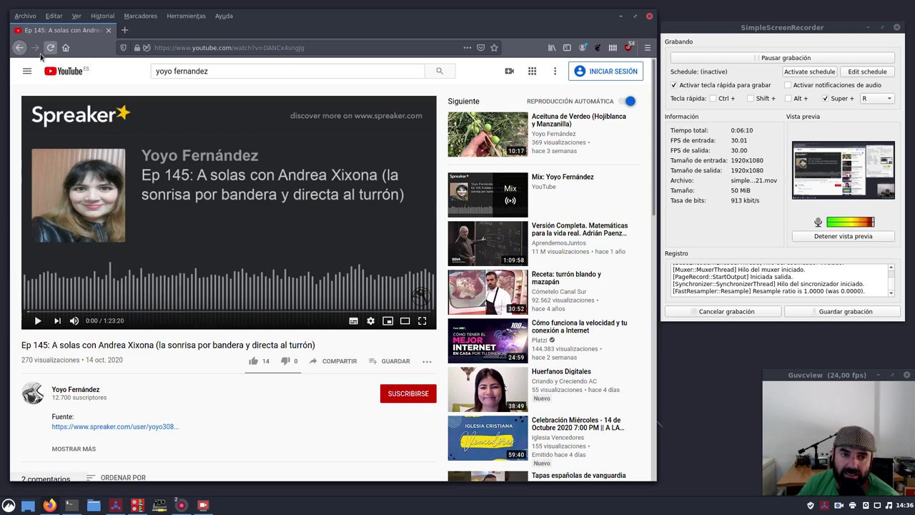
- Go back to the channel's video list and browse its older uploads before returning to the newest ones
{"action": "left_click", "coordinate": [20, 47]}
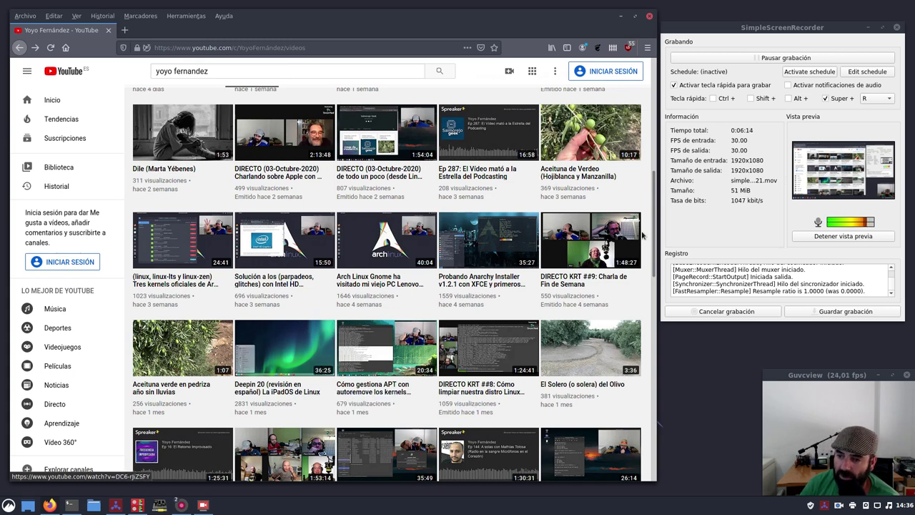
{"action": "mouse_move", "coordinate": [572, 354]}
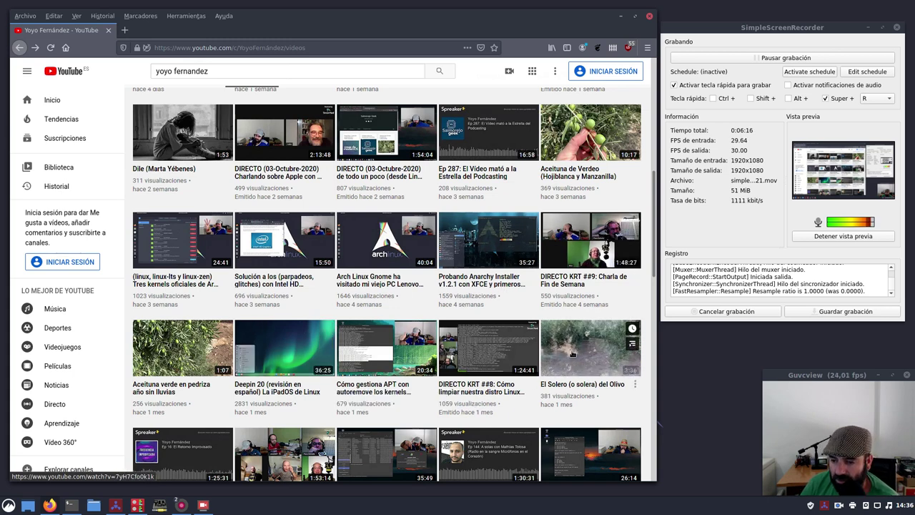
{"action": "scroll", "coordinate": [429, 353], "scroll_direction": "down", "scroll_amount": 2}
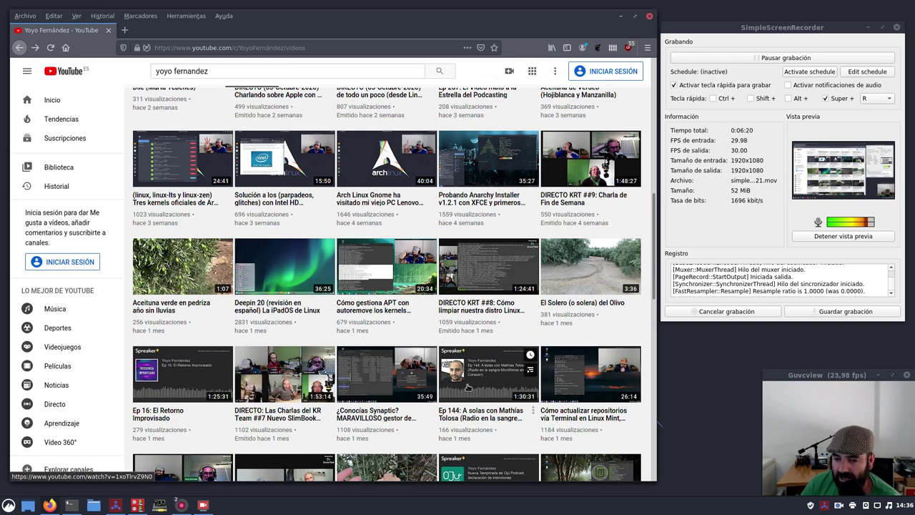
{"action": "scroll", "coordinate": [429, 366], "scroll_direction": "down", "scroll_amount": 3}
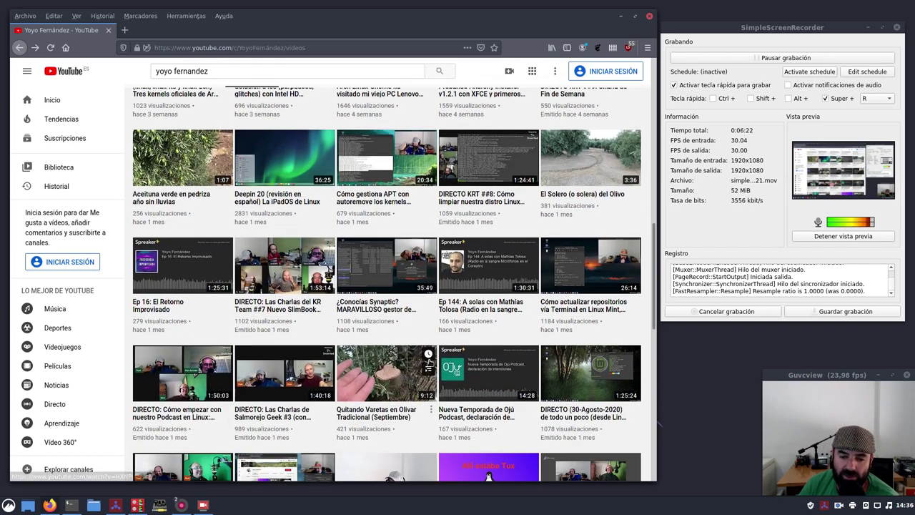
{"action": "scroll", "coordinate": [428, 365], "scroll_direction": "up", "scroll_amount": 8}
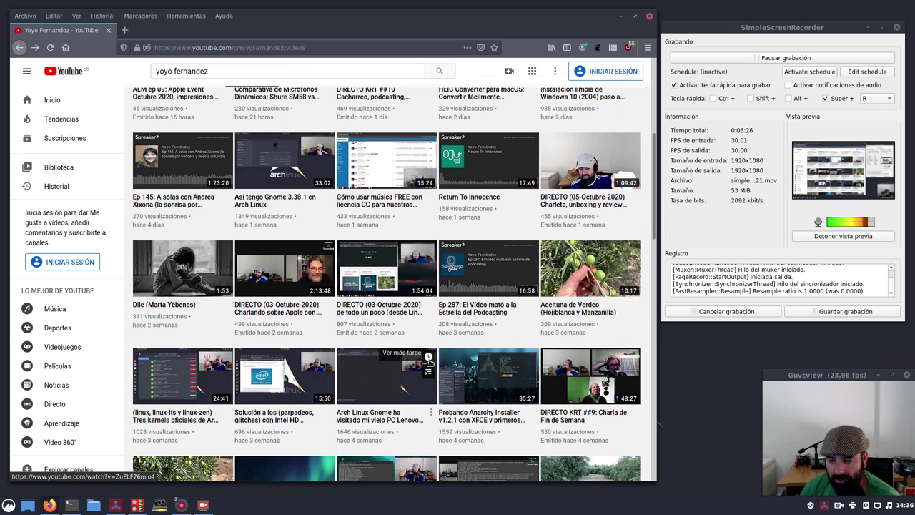
{"action": "scroll", "coordinate": [429, 361], "scroll_direction": "up", "scroll_amount": 6}
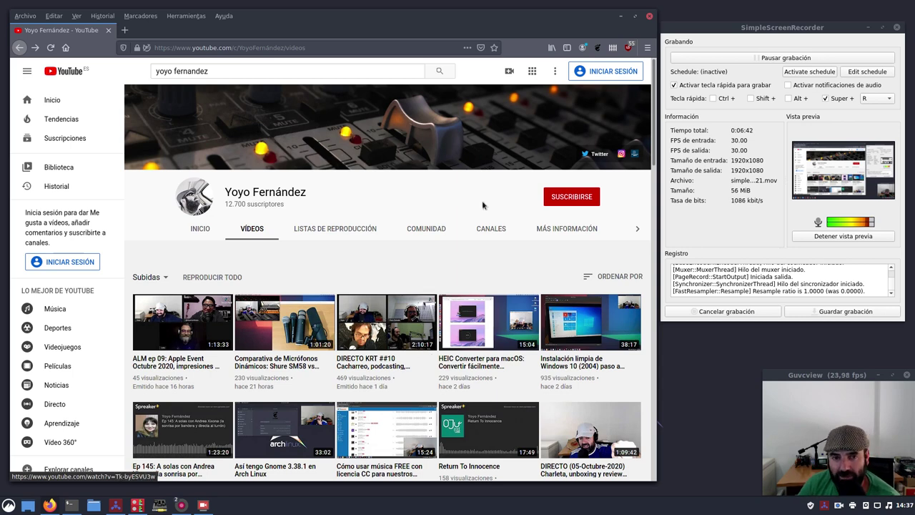
- Minimise the browser, review the neofetch system information in the terminal, and minimise the terminal
{"action": "left_click", "coordinate": [621, 16]}
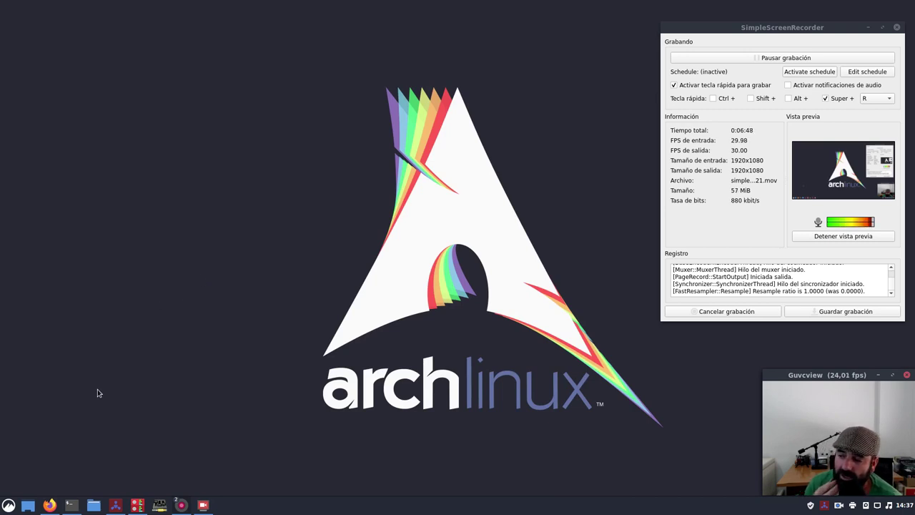
{"action": "left_click", "coordinate": [64, 509]}
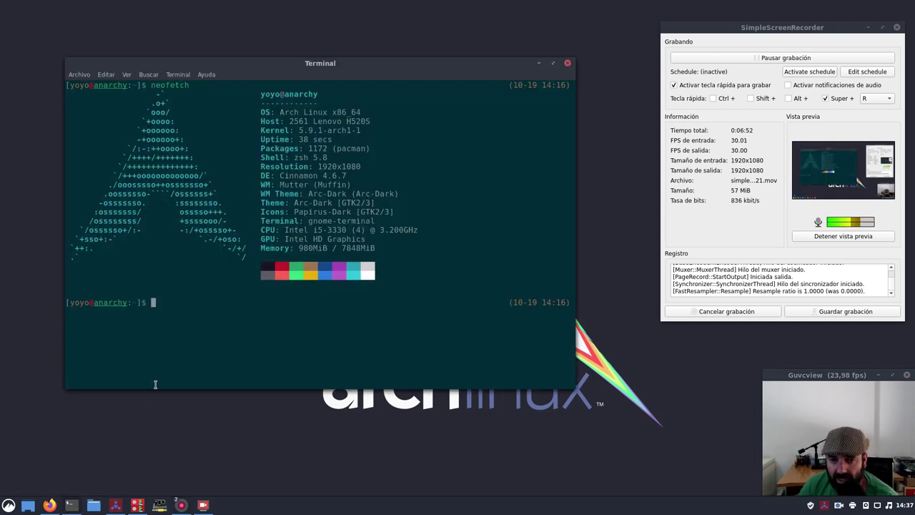
{"action": "left_click", "coordinate": [539, 63]}
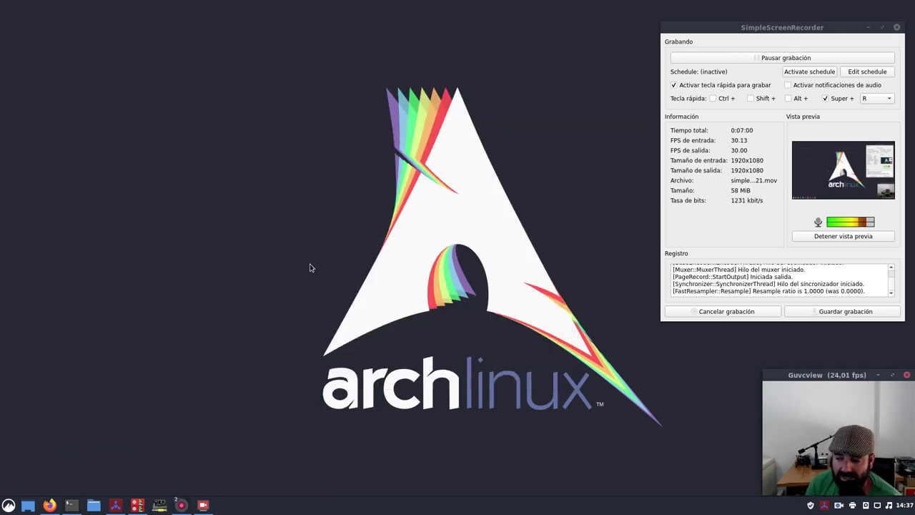
- Switch to Firefox and load aur.archlinux.org in a new tab
{"action": "left_click", "coordinate": [48, 505]}
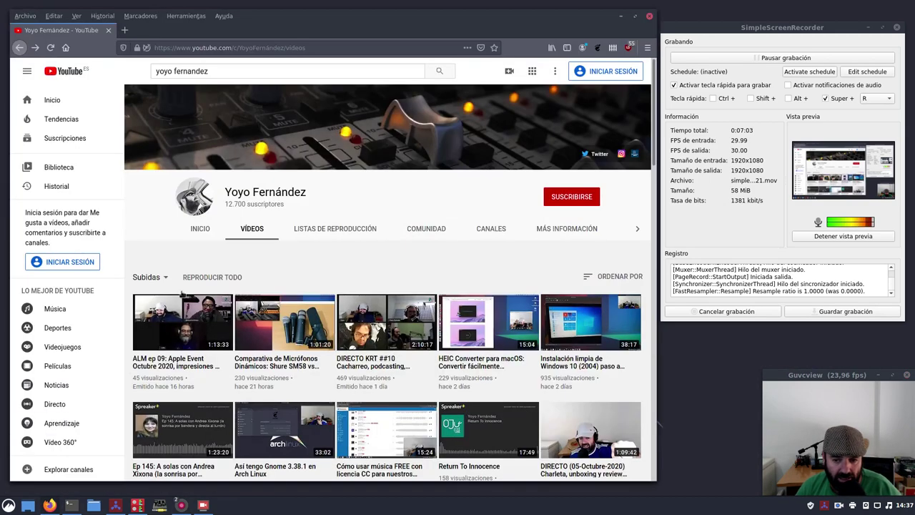
{"action": "left_click", "coordinate": [125, 30]}
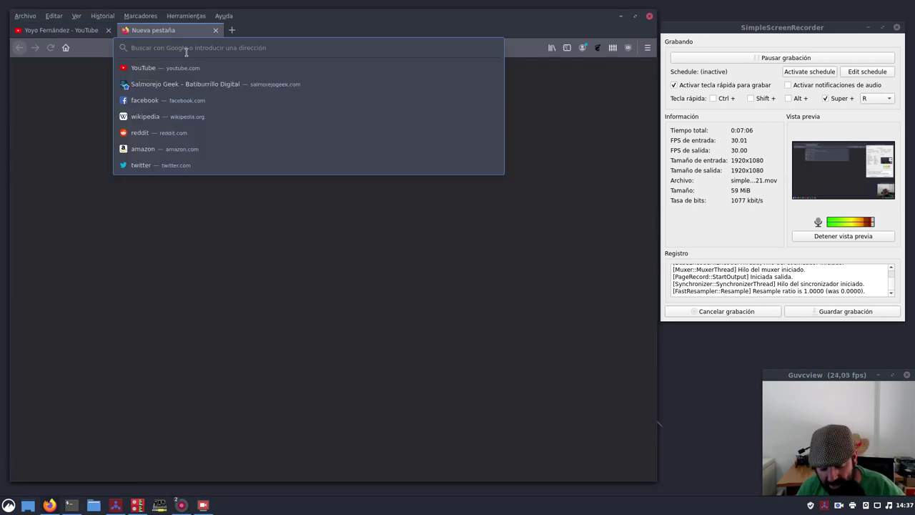
{"action": "type", "text": "au"}
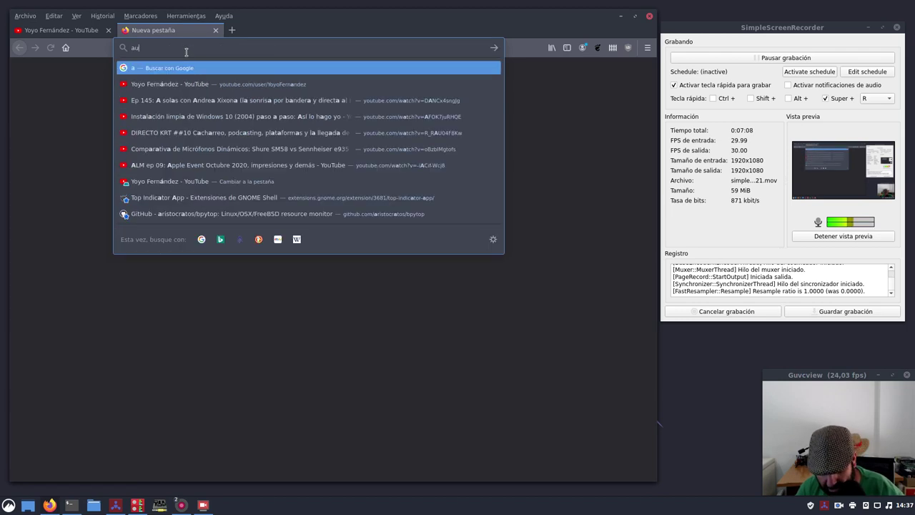
{"action": "type", "text": "r.archl"}
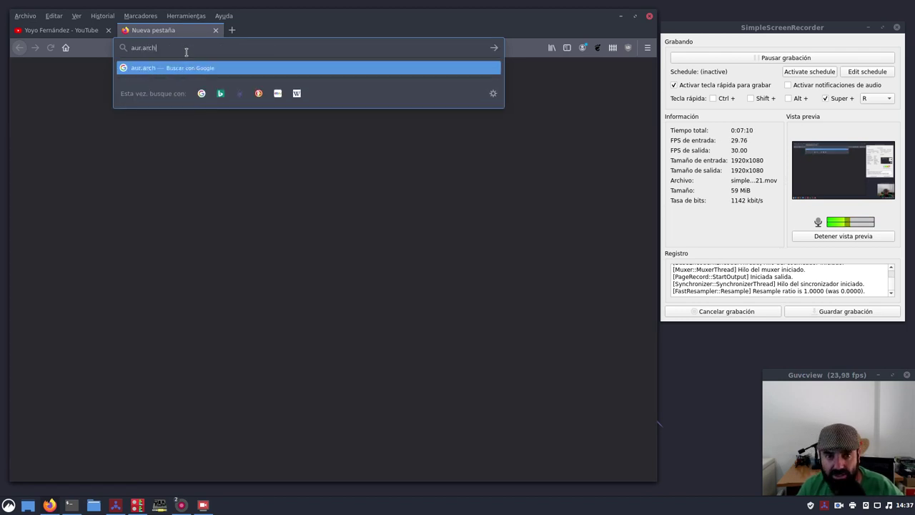
{"action": "type", "text": "inux"}
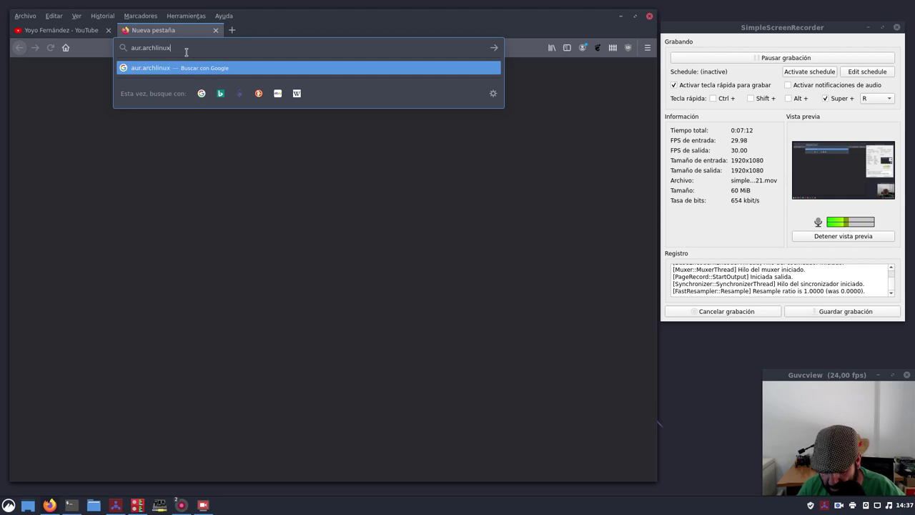
{"action": "type", "text": ".org"}
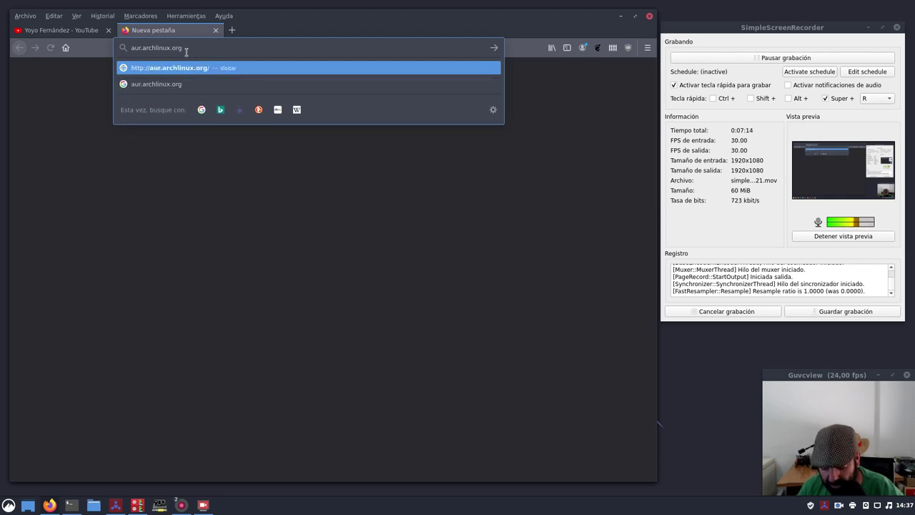
{"action": "key", "text": "Return"}
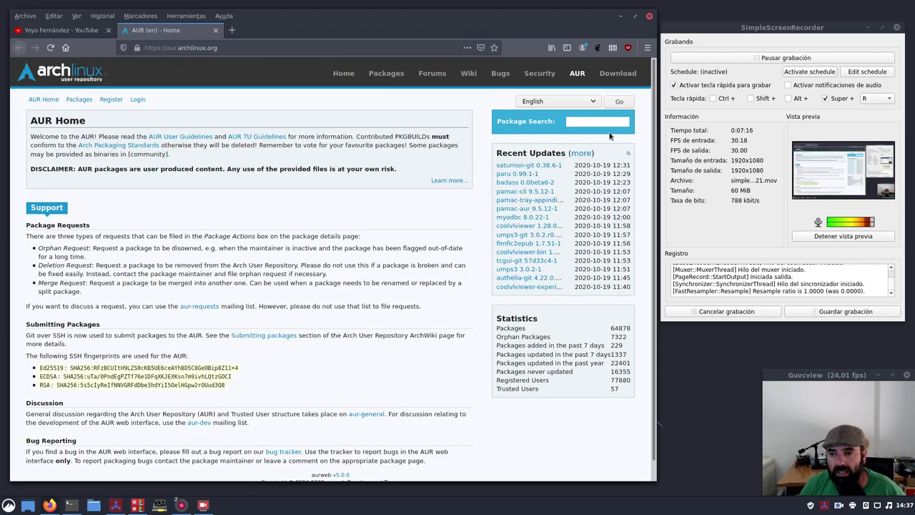
- Search the AUR for studio-controls, view the studio-controls-git package details, and minimise the browser
{"action": "left_click", "coordinate": [591, 121]}
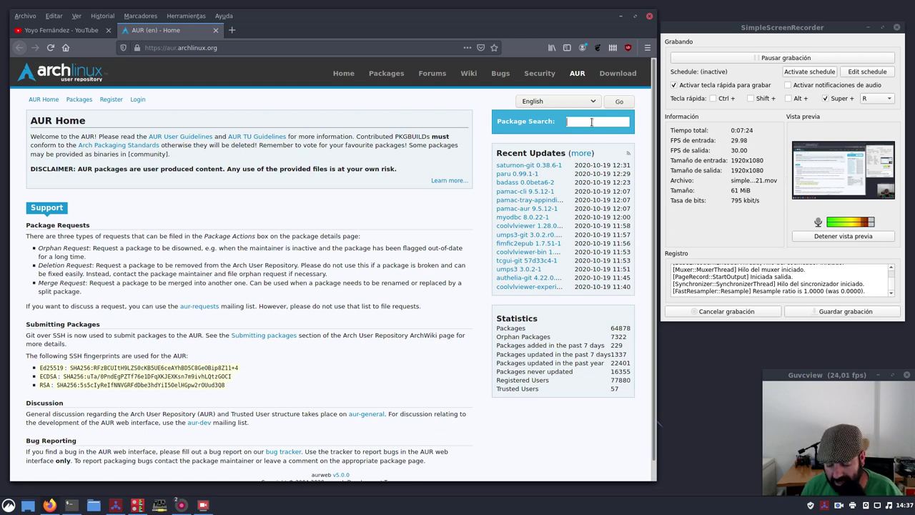
{"action": "type", "text": "stu"}
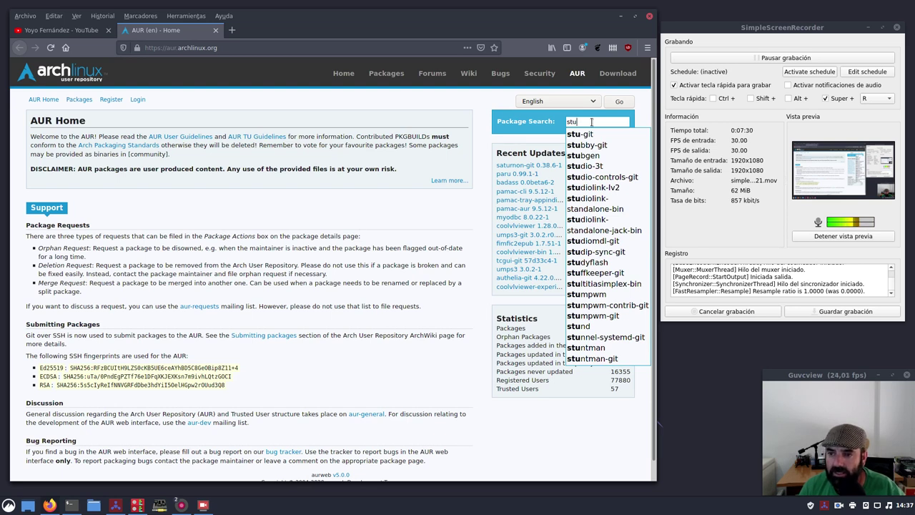
{"action": "type", "text": "dio"}
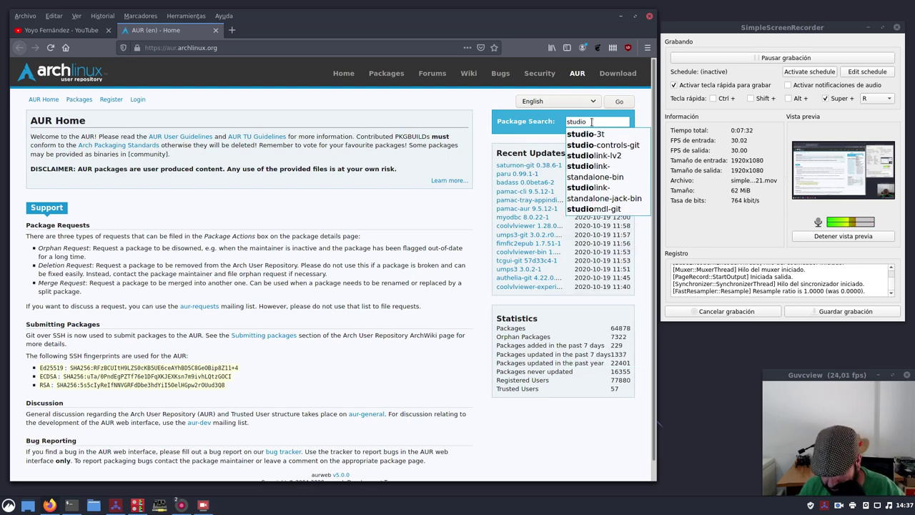
{"action": "type", "text": "-controls"}
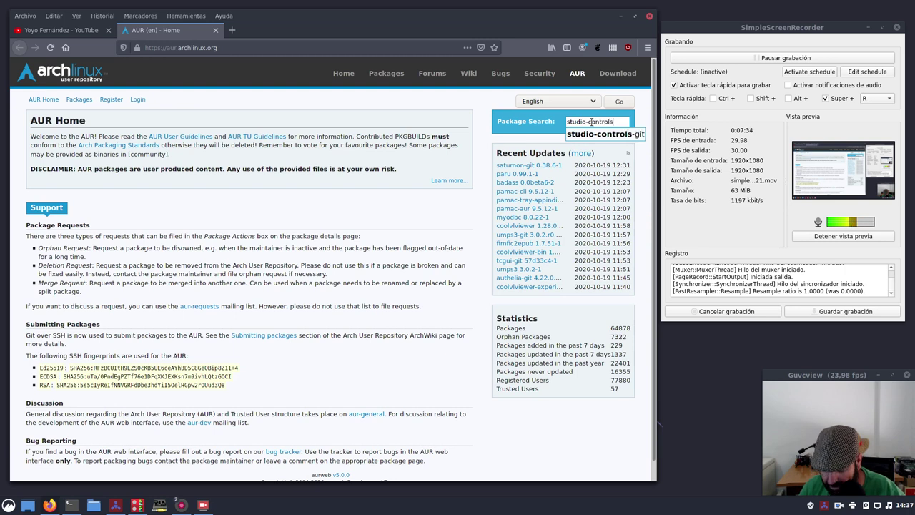
{"action": "key", "text": "Return"}
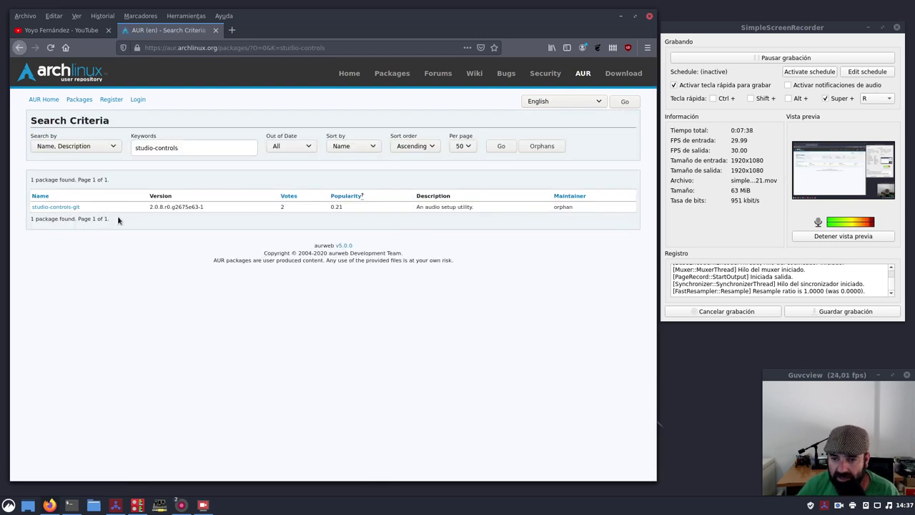
{"action": "left_click", "coordinate": [62, 207]}
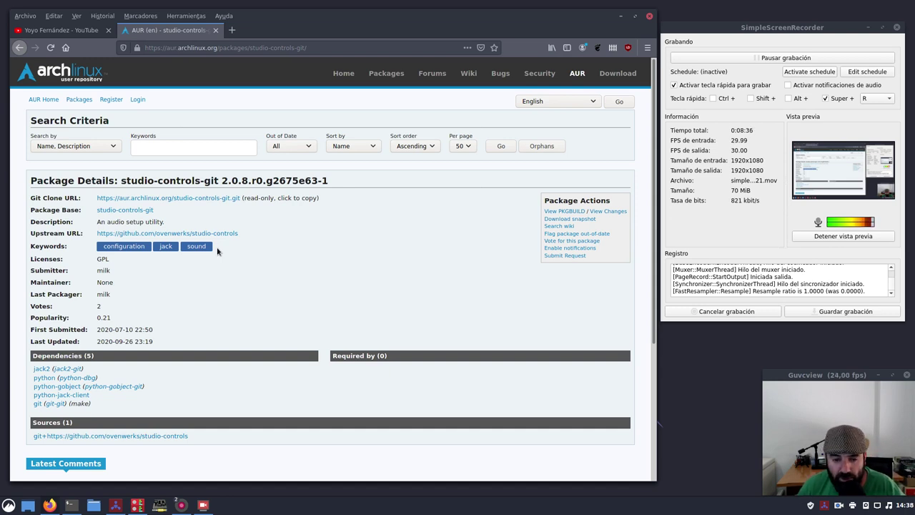
{"action": "mouse_move", "coordinate": [357, 20]}
{"action": "left_mouse_down"}
{"action": "mouse_move", "coordinate": [361, 27]}
{"action": "mouse_move", "coordinate": [348, 27]}
{"action": "left_mouse_up"}
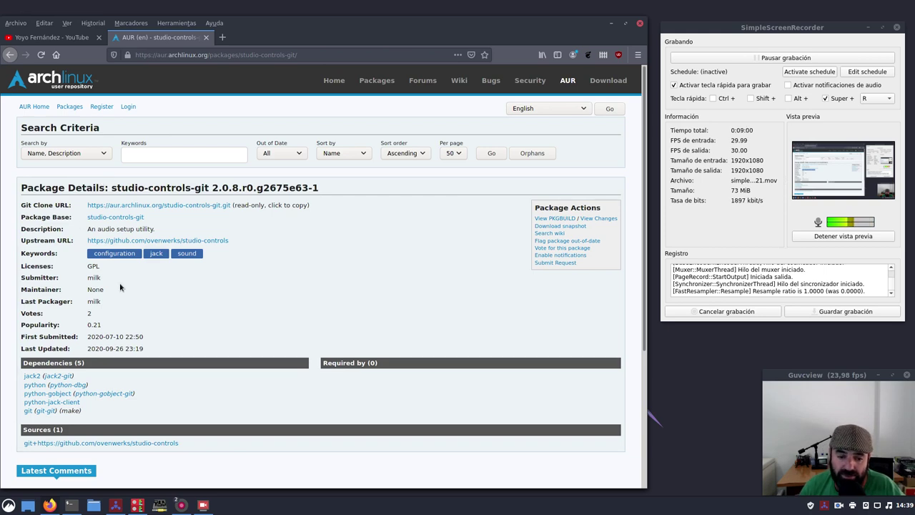
{"action": "left_click", "coordinate": [611, 23]}
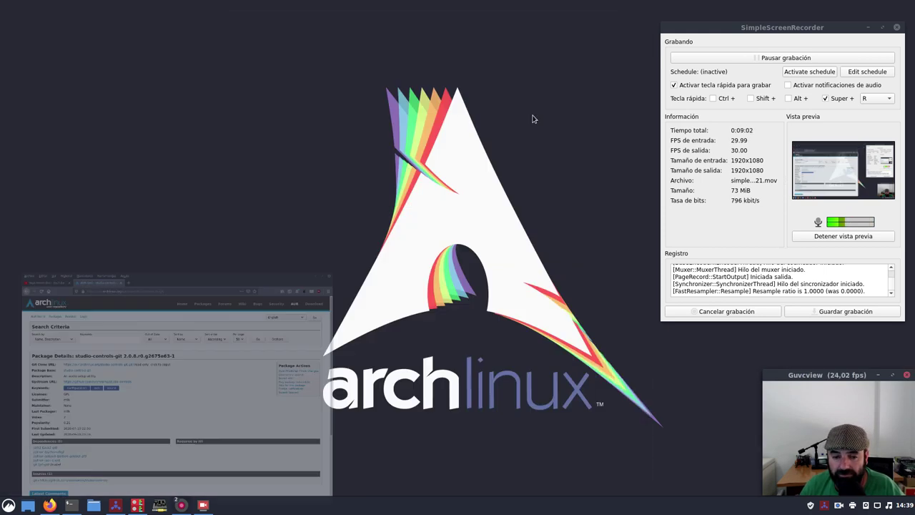
- Open the Añadir/Quitar software manager and search for the cadence package
{"action": "left_click", "coordinate": [9, 505]}
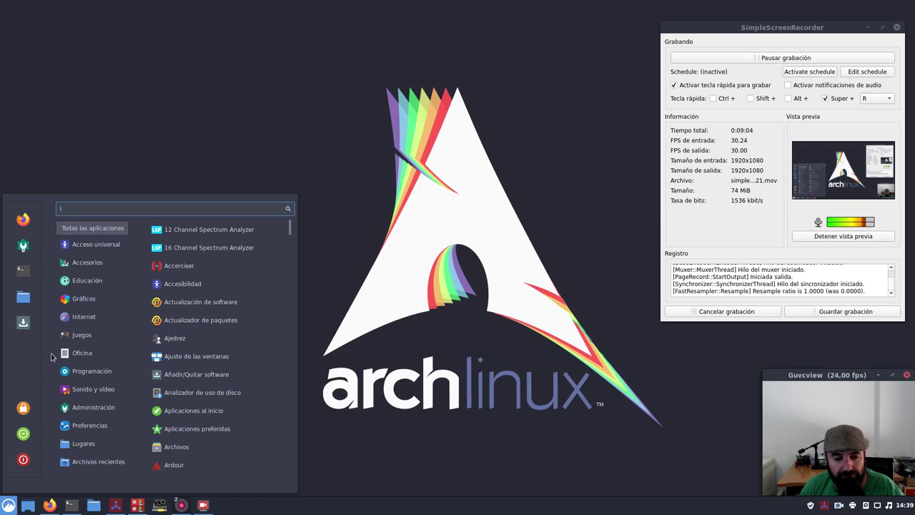
{"action": "left_click", "coordinate": [24, 323]}
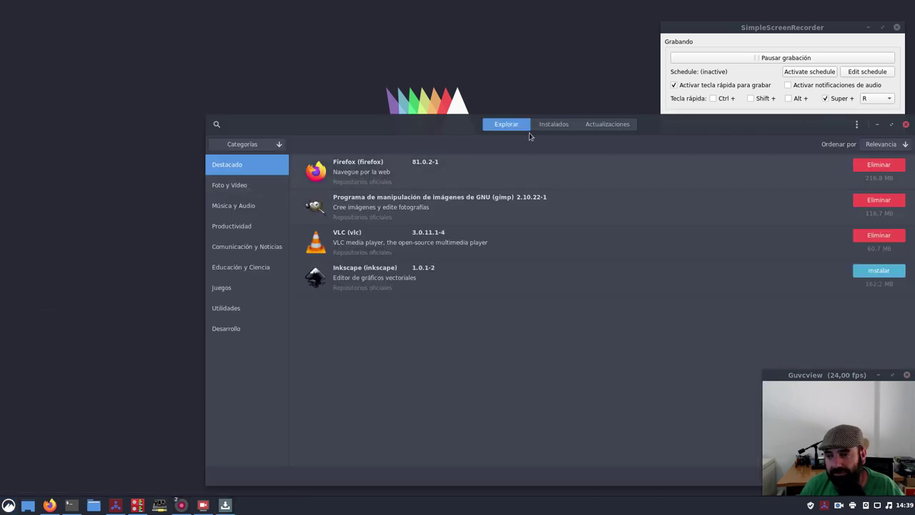
{"action": "left_click_drag", "start_coordinate": [690, 120], "coordinate": [518, 52]}
{"action": "left_click", "coordinate": [44, 56]}
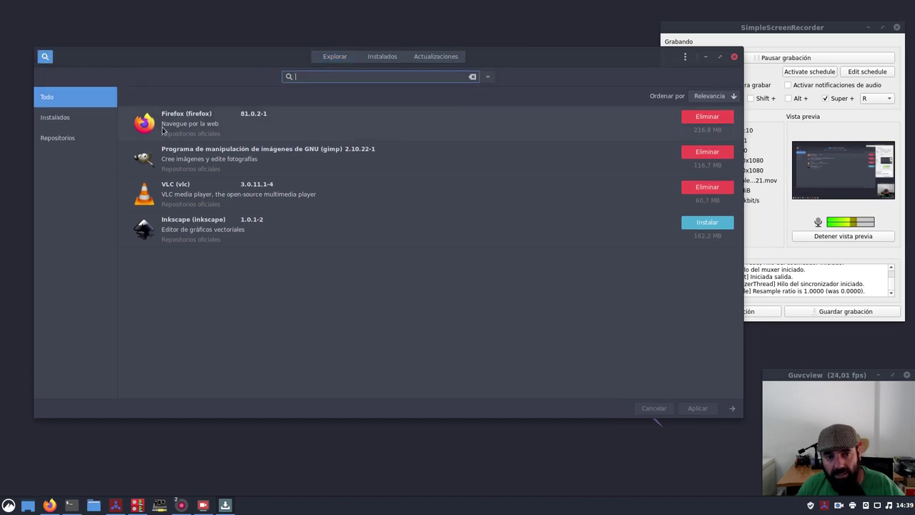
{"action": "type", "text": "cad"}
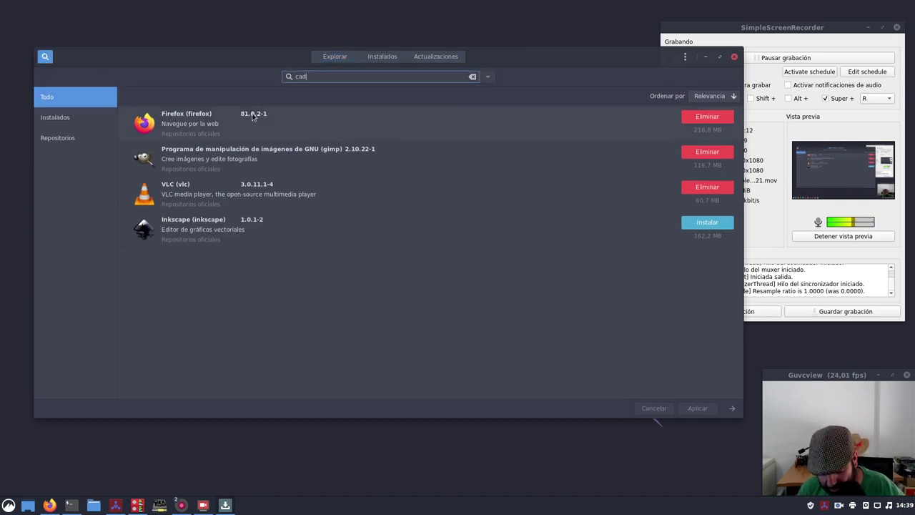
{"action": "type", "text": "ence"}
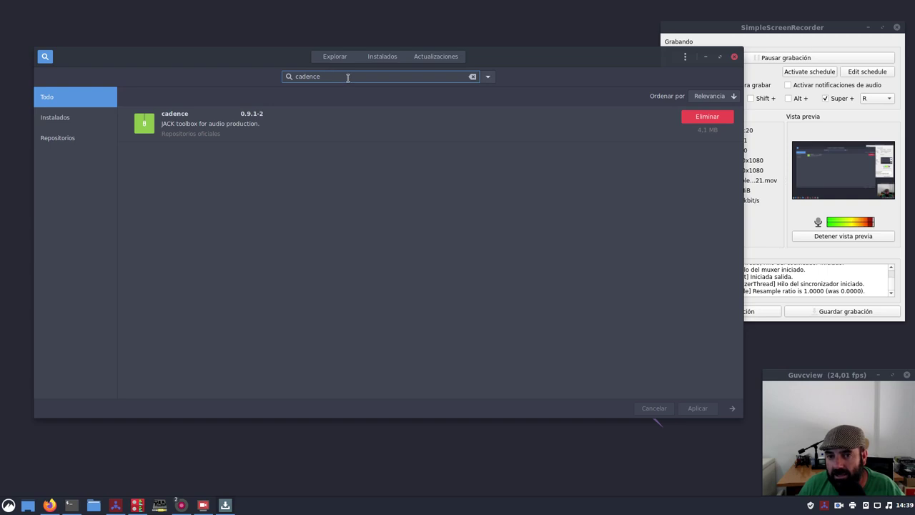
- Search the software manager for jack, view the jack_mixer package details, and minimise the manager
{"action": "left_click_drag", "start_coordinate": [348, 78], "coordinate": [279, 71]}
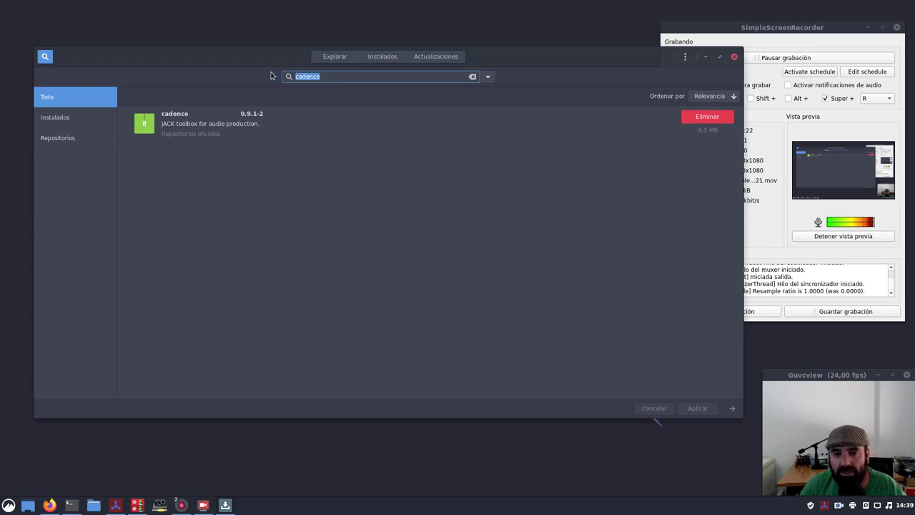
{"action": "key", "text": "BackSpace"}
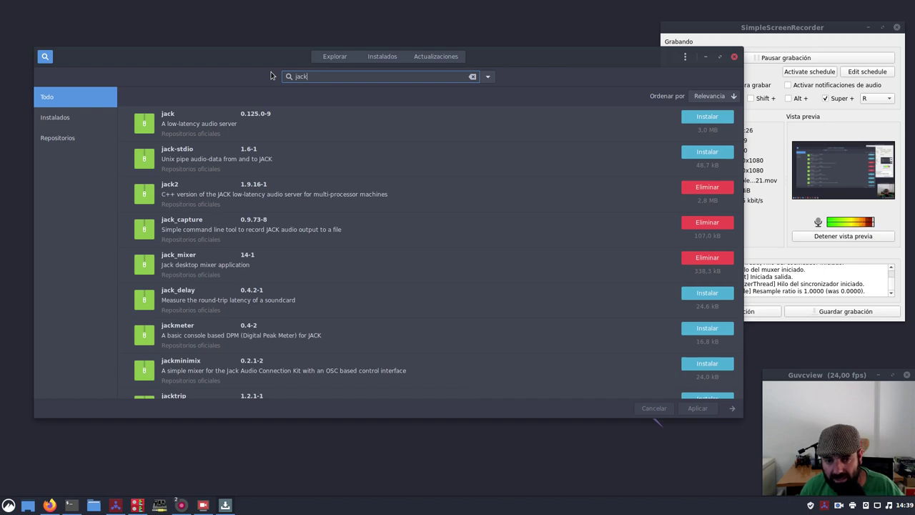
{"action": "left_click", "coordinate": [174, 258]}
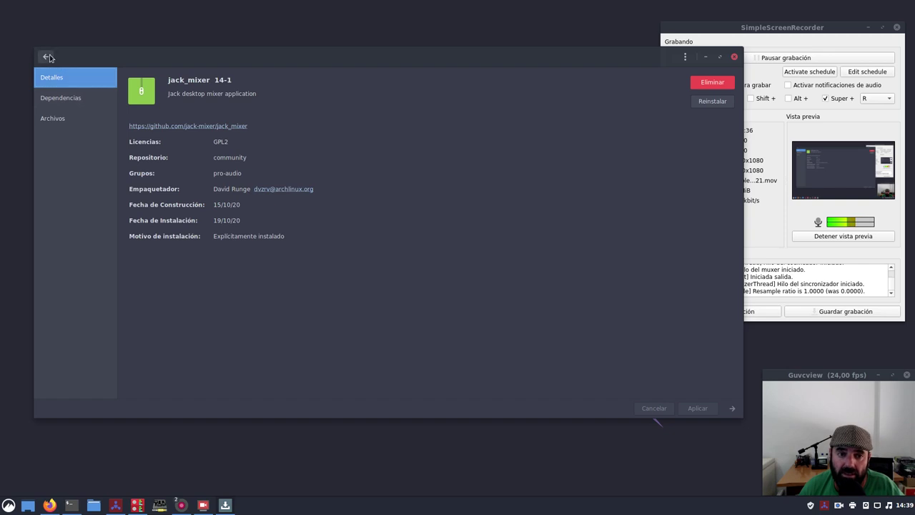
{"action": "left_click", "coordinate": [705, 56]}
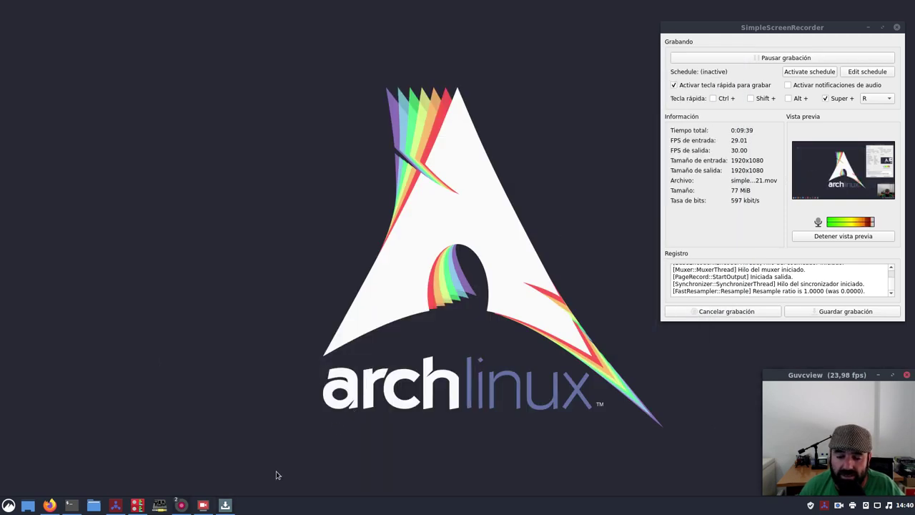
- Bring up the jack_mixer window, enlarge it and reposition it on the desktop
{"action": "left_click", "coordinate": [159, 506]}
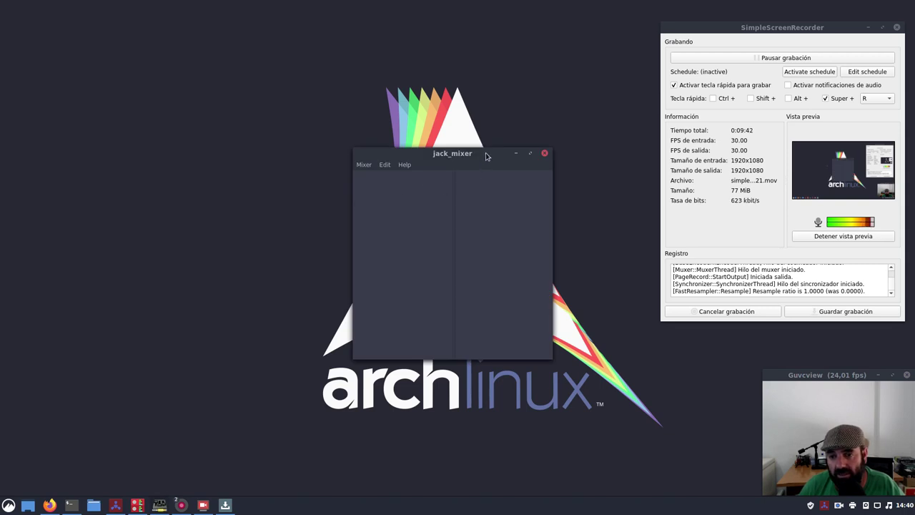
{"action": "left_click_drag", "start_coordinate": [486, 156], "coordinate": [297, 98]}
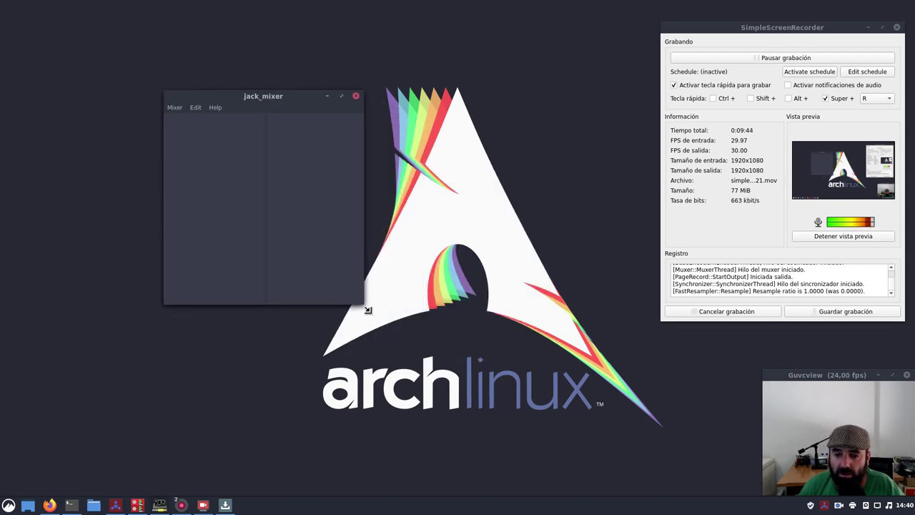
{"action": "left_click_drag", "start_coordinate": [367, 309], "coordinate": [562, 429]}
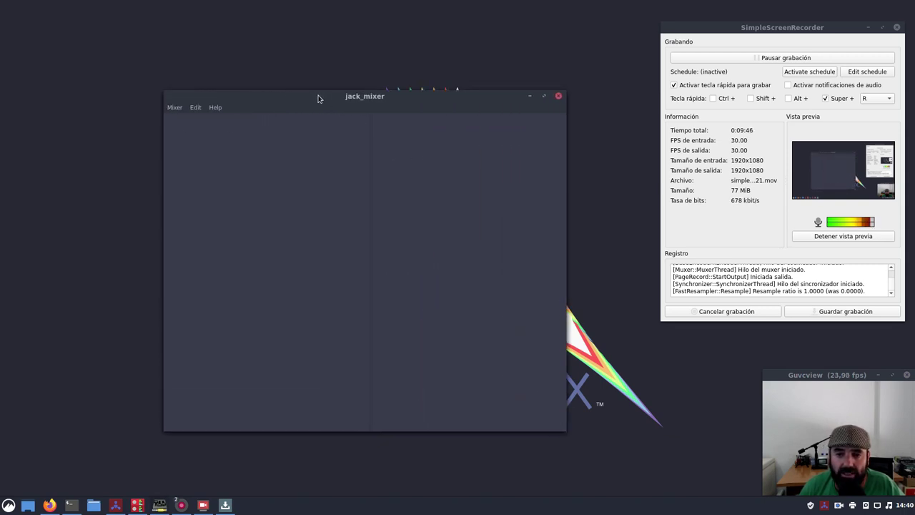
{"action": "left_click_drag", "start_coordinate": [319, 99], "coordinate": [253, 67]}
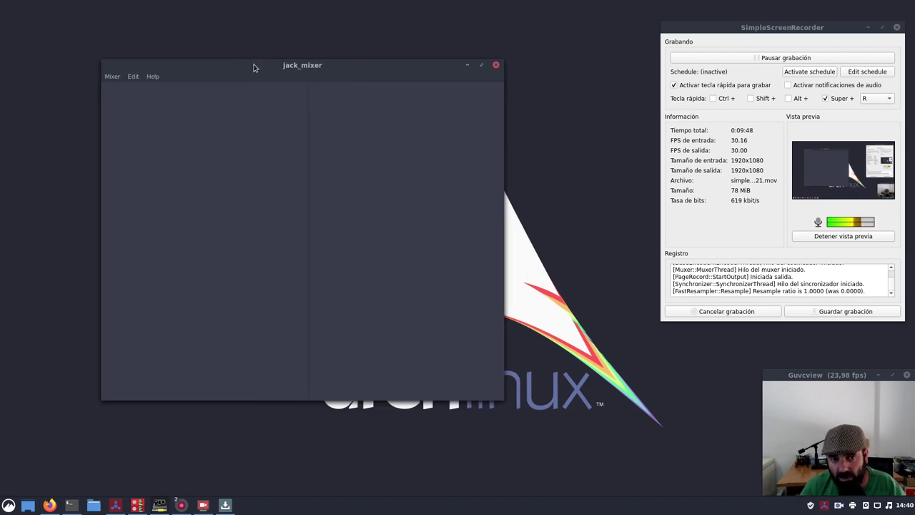
- Look through jack_mixer's Mixer, Edit and Help commands and close its window
{"action": "left_click", "coordinate": [111, 78]}
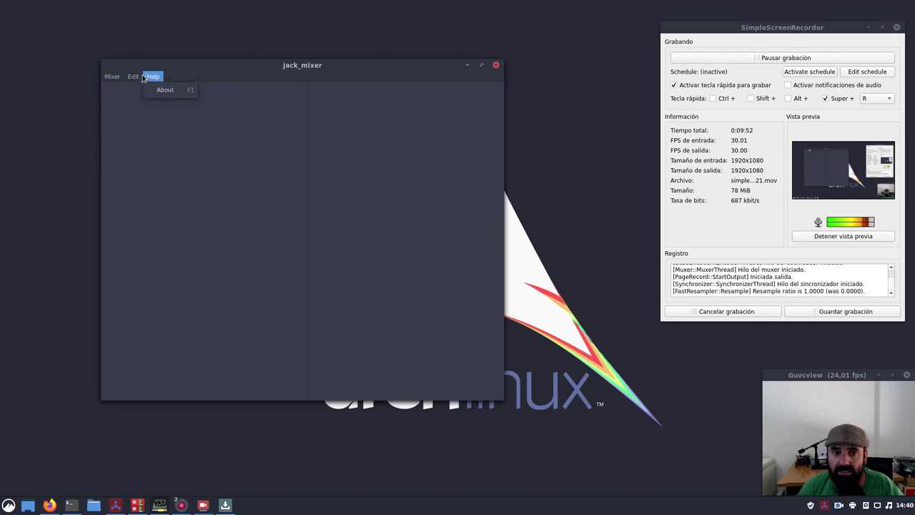
{"action": "mouse_move", "coordinate": [133, 77]}
{"action": "left_click", "coordinate": [353, 239]}
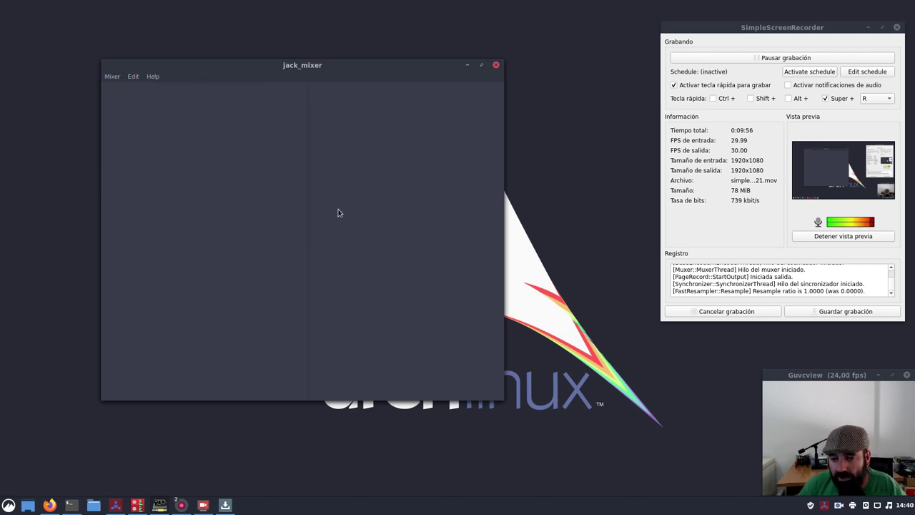
{"action": "left_click", "coordinate": [494, 67]}
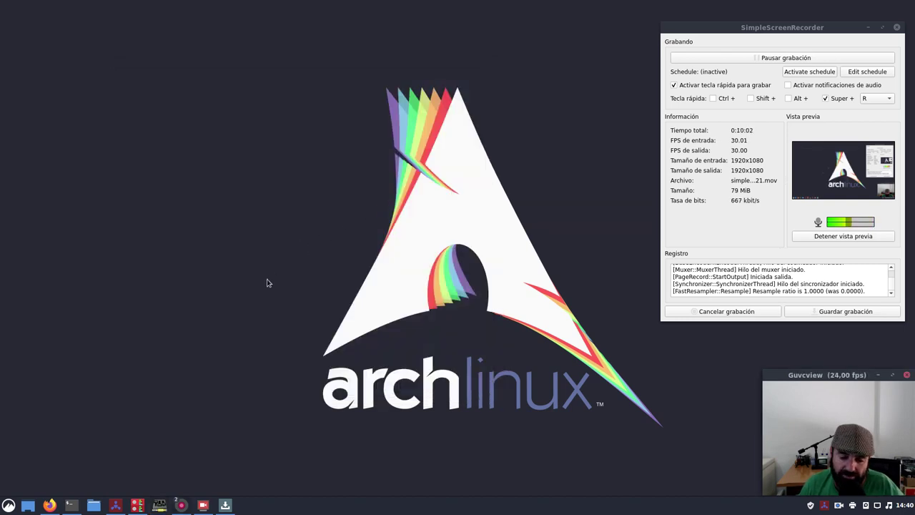
- Return the software manager from the jack_mixer details to the jack results, minimise it, and bring up Cadence
{"action": "left_click", "coordinate": [224, 503]}
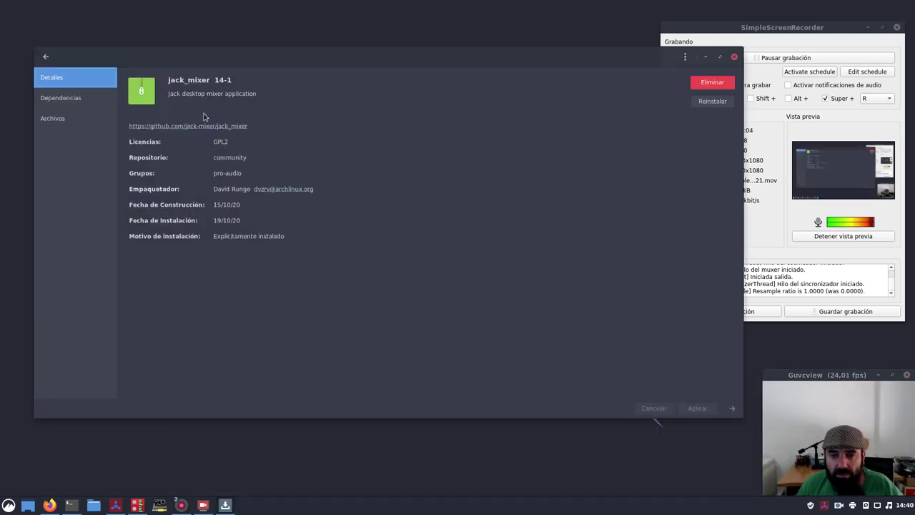
{"action": "left_click", "coordinate": [45, 56]}
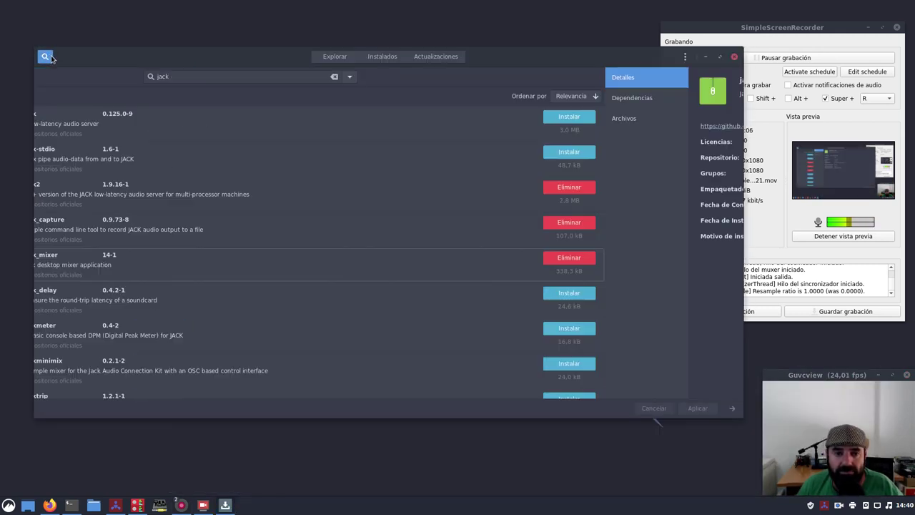
{"action": "left_click", "coordinate": [705, 57]}
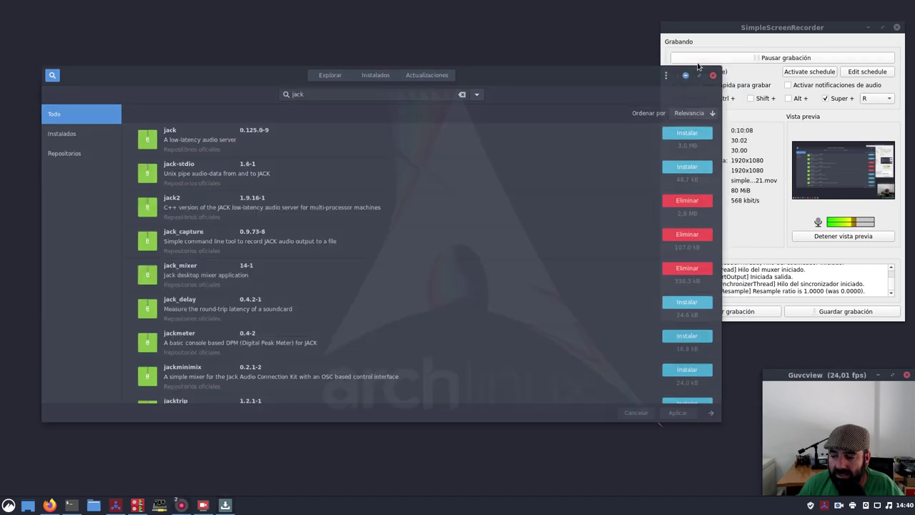
{"action": "left_click", "coordinate": [115, 505]}
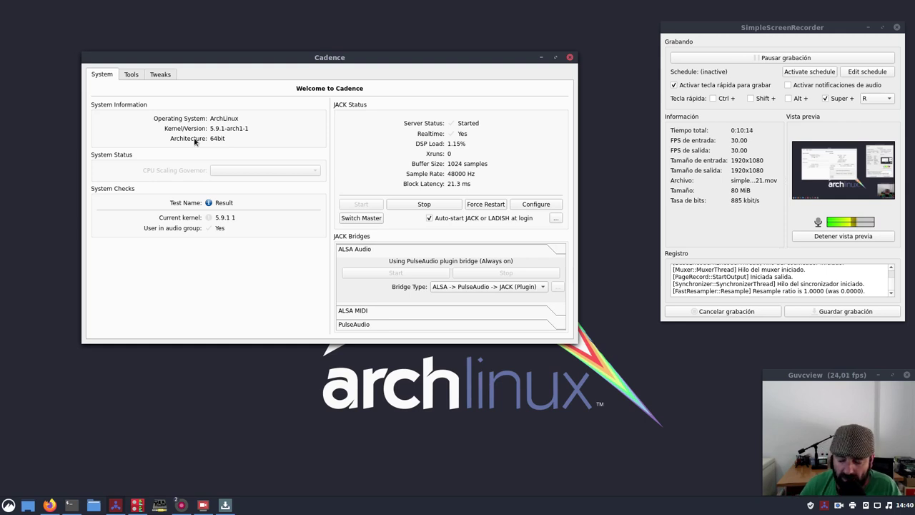
- Switch to Firefox and open salmorejogeek.com in a new tab
{"action": "left_click", "coordinate": [50, 504]}
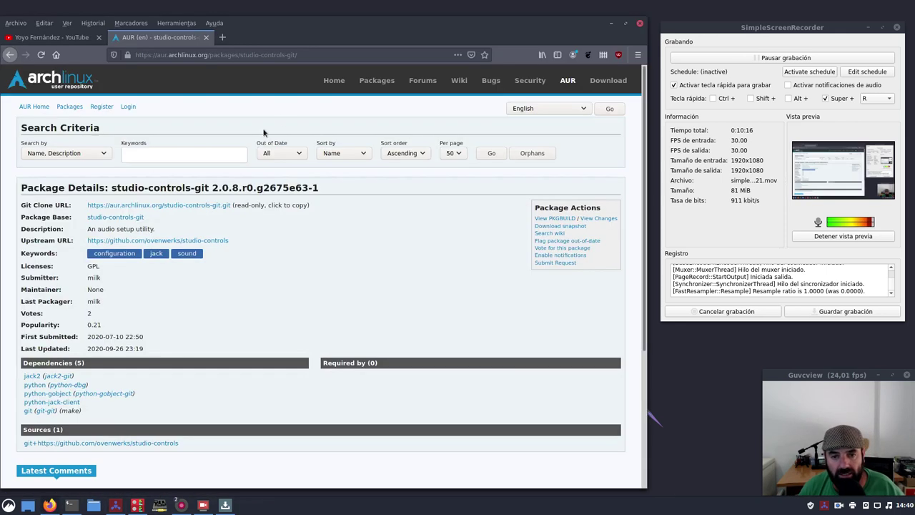
{"action": "left_click", "coordinate": [223, 38]}
{"action": "left_click", "coordinate": [186, 56]}
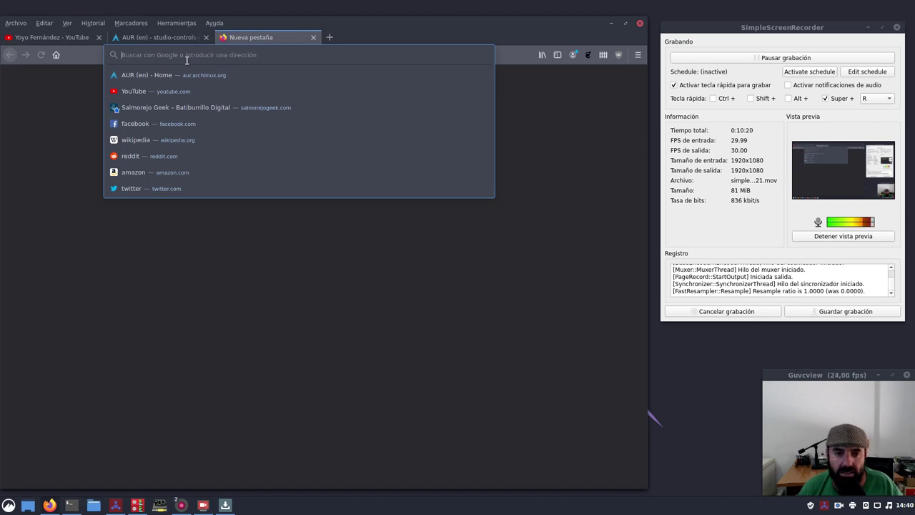
{"action": "left_click", "coordinate": [191, 109]}
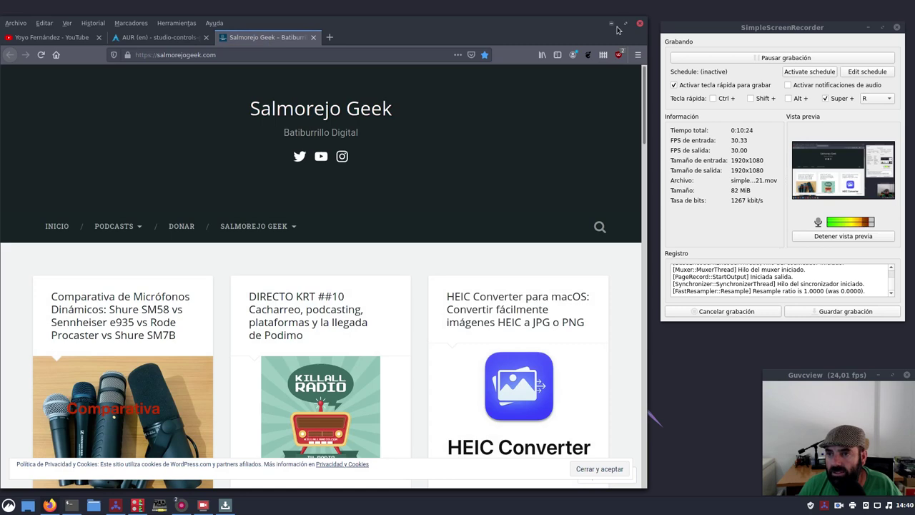
- Maximise the browser, look over the Salmorejo Geek home page, and minimise the browser
{"action": "left_click", "coordinate": [625, 23]}
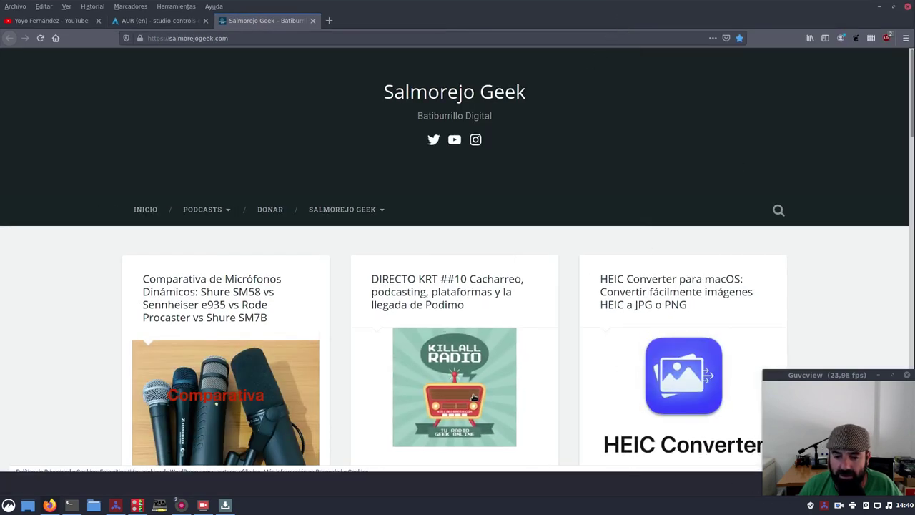
{"action": "scroll", "coordinate": [468, 386], "scroll_direction": "down", "scroll_amount": 2}
{"action": "scroll", "coordinate": [466, 383], "scroll_direction": "up", "scroll_amount": 2}
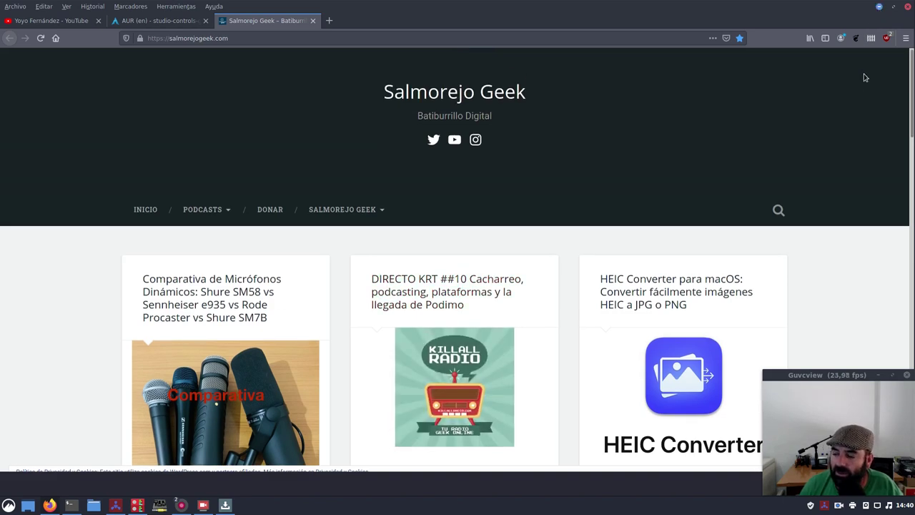
{"action": "left_click", "coordinate": [879, 7]}
- Show the "Siempre encima" option among the Guvcview window's options and dismiss them without changing anything
{"action": "right_click", "coordinate": [807, 375]}
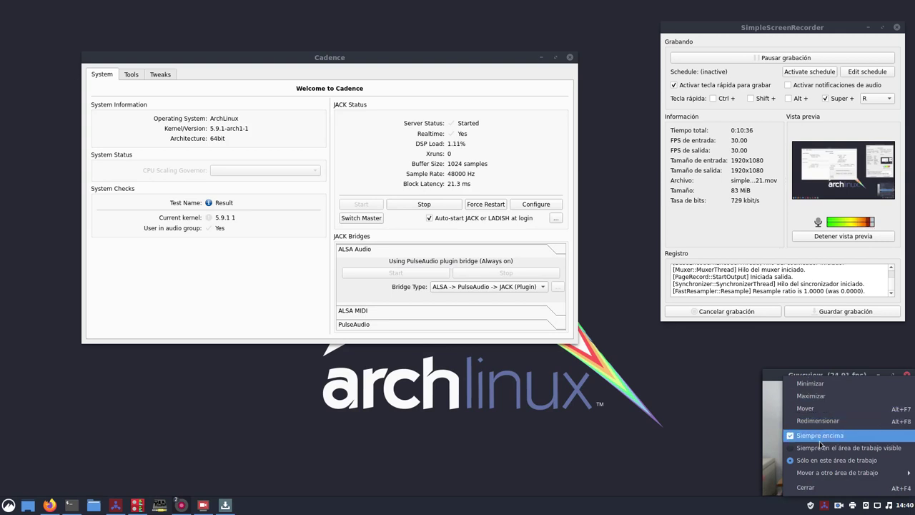
{"action": "left_click", "coordinate": [397, 453]}
{"action": "mouse_move", "coordinate": [50, 504]}
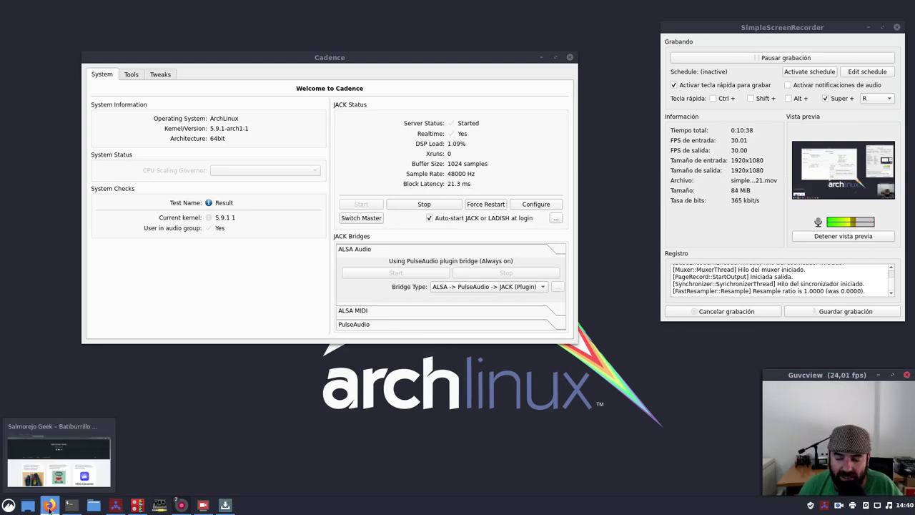
- Switch to Firefox, reload the Salmorejo Geek home page from its site title, and leave the browser maximised
{"action": "left_click", "coordinate": [49, 504]}
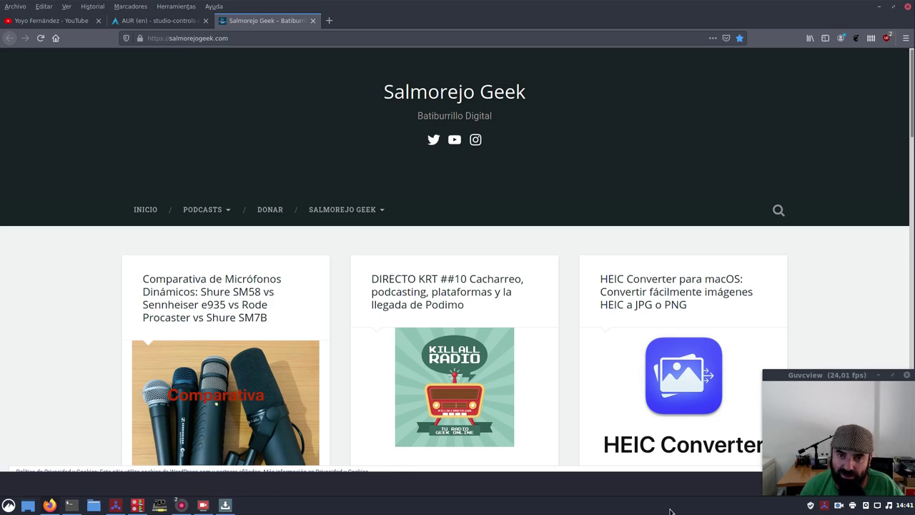
{"action": "left_click", "coordinate": [432, 91]}
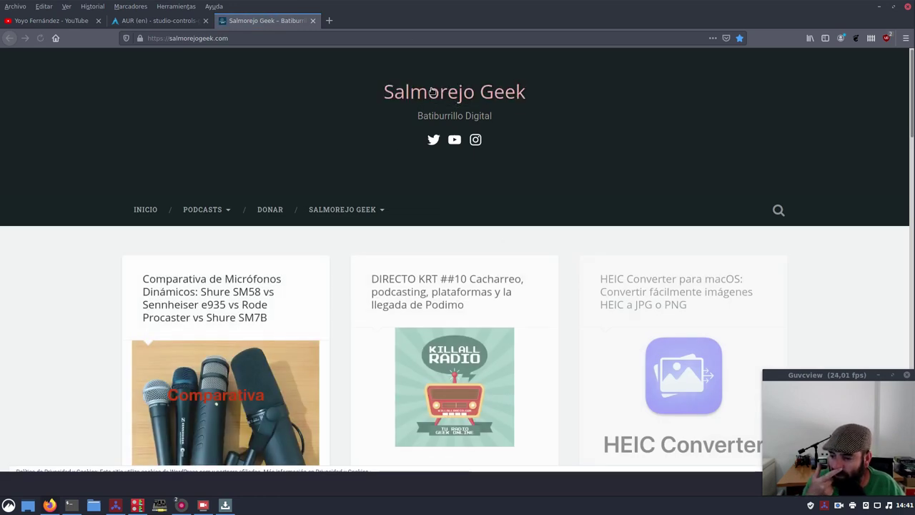
{"action": "left_click", "coordinate": [893, 7]}
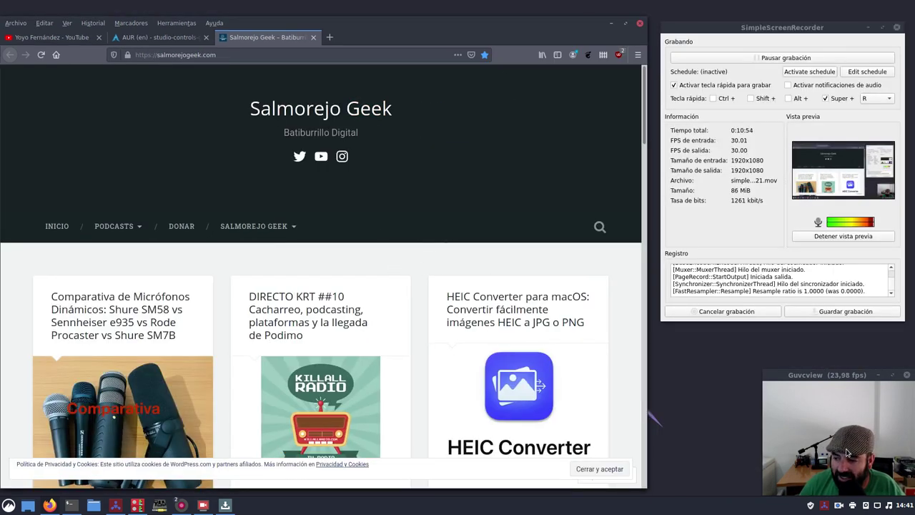
{"action": "left_click", "coordinate": [625, 24]}
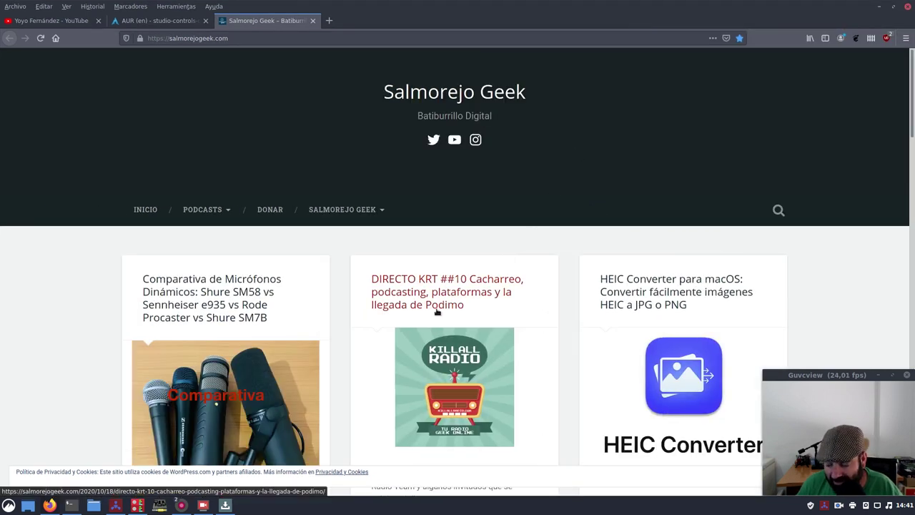
- Search the Salmorejo Geek blog for "arch jack cadence"
{"action": "left_click", "coordinate": [778, 213]}
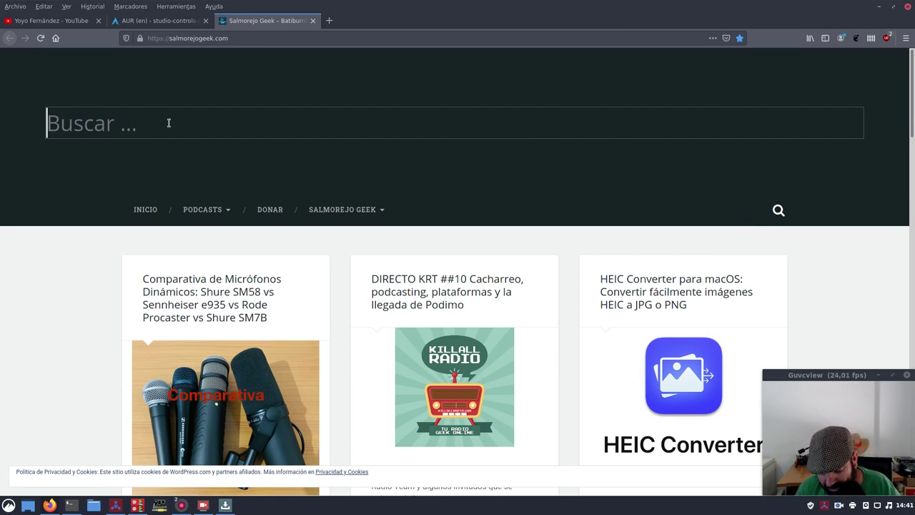
{"action": "type", "text": "arh"}
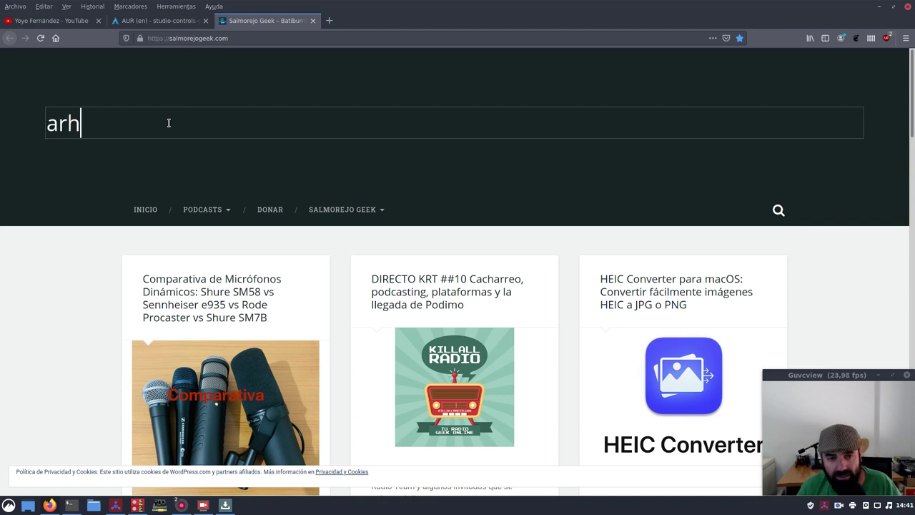
{"action": "key", "text": "BackSpace"}
{"action": "key", "text": "BackSpace"}
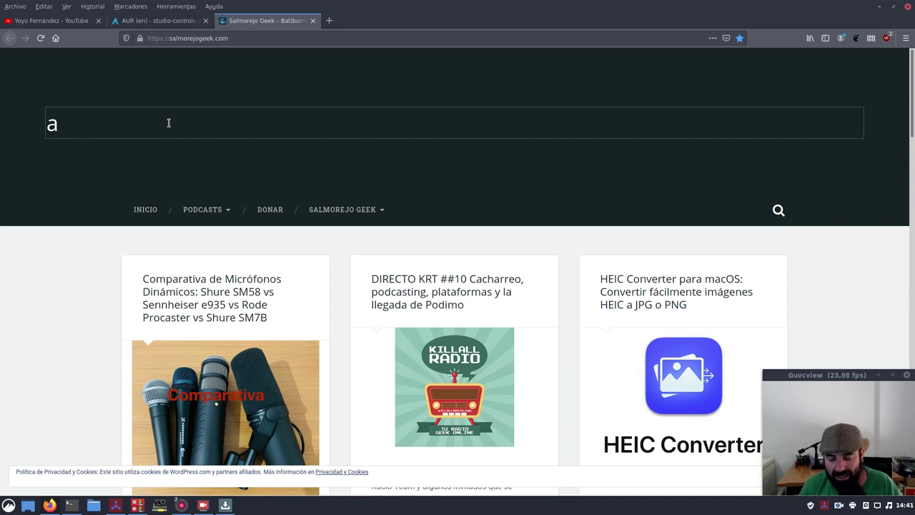
{"action": "type", "text": "rch"}
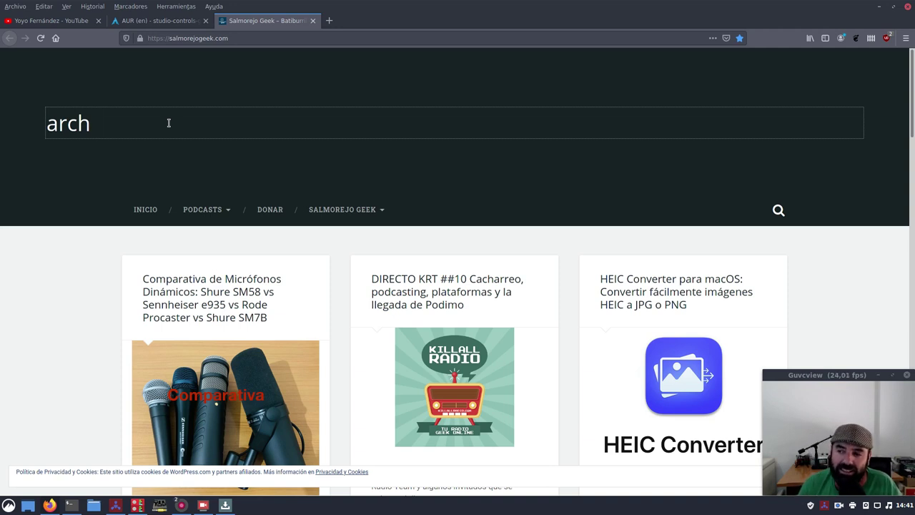
{"action": "type", "text": "jacj"}
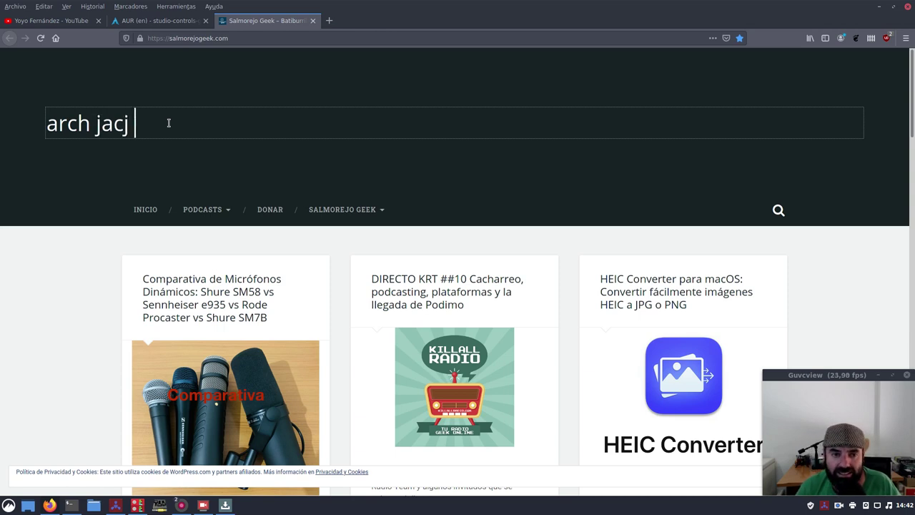
{"action": "key", "text": "BackSpace"}
{"action": "type", "text": "k ca"}
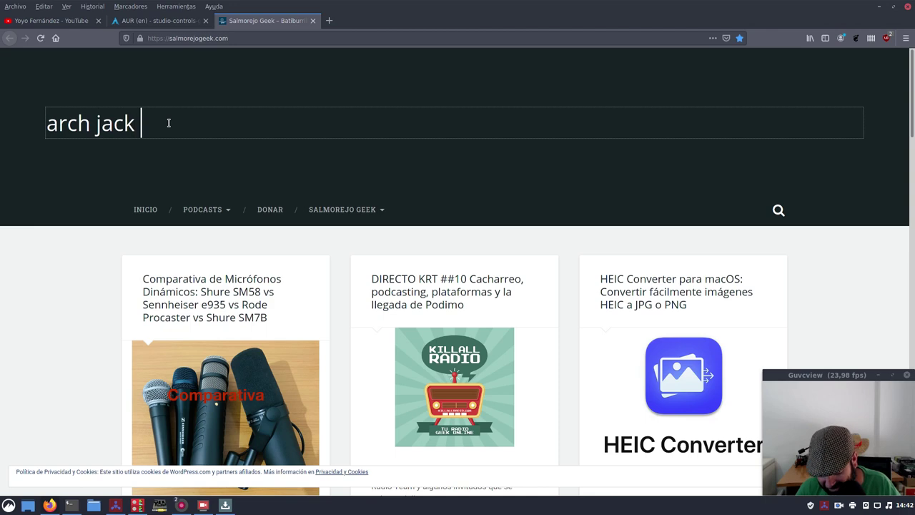
{"action": "type", "text": "dence"}
{"action": "key", "text": "Return"}
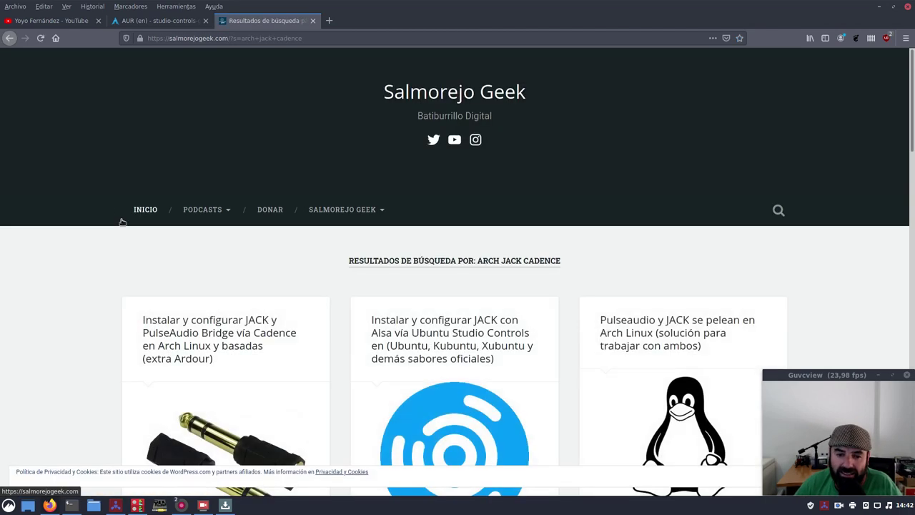
- Open the article "Instalar y configurar JACK y PulseAudio Bridge vía Cadence en Arch Linux y basadas (extra Ardour)" from the search results
{"action": "scroll", "coordinate": [72, 220], "scroll_direction": "down", "scroll_amount": 1}
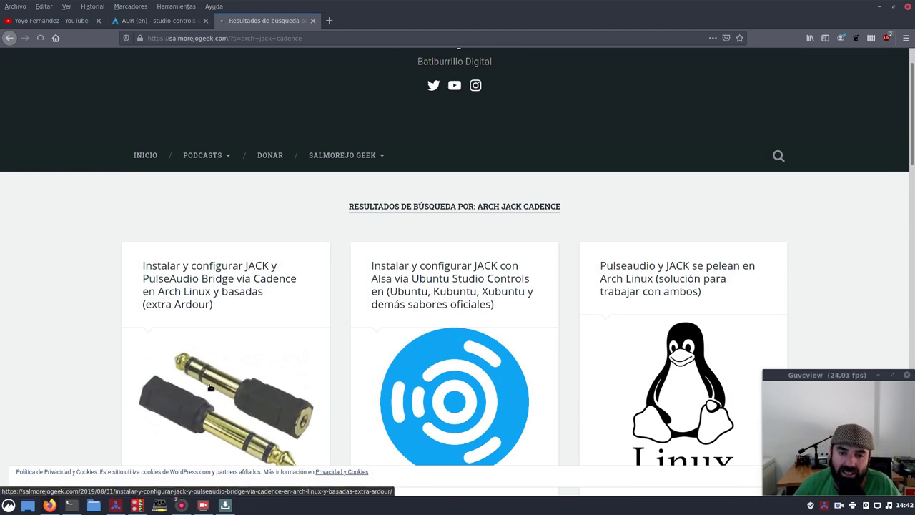
{"action": "left_click", "coordinate": [171, 357]}
{"action": "scroll", "coordinate": [192, 335], "scroll_direction": "down", "scroll_amount": 3}
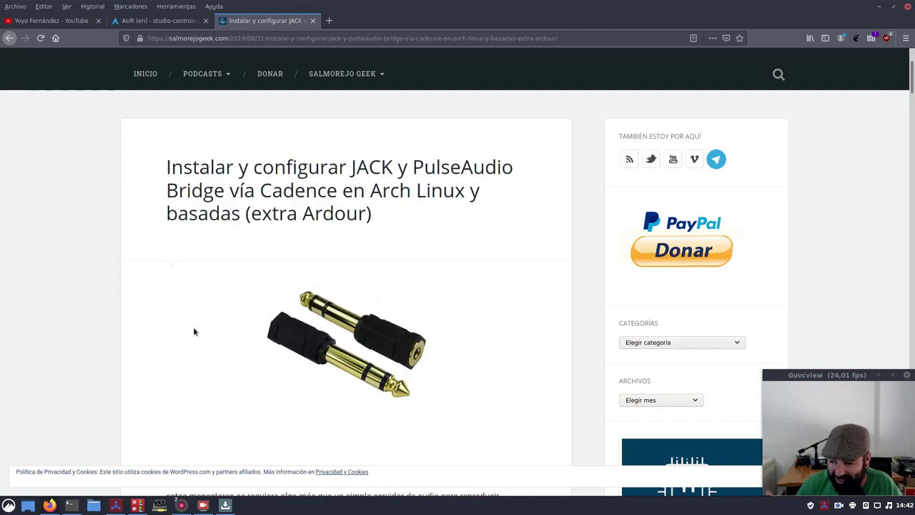
- View the article's Carla and jack_mixer screenshot at full size in its own tab, and close that tab
{"action": "scroll", "coordinate": [193, 331], "scroll_direction": "down", "scroll_amount": 15}
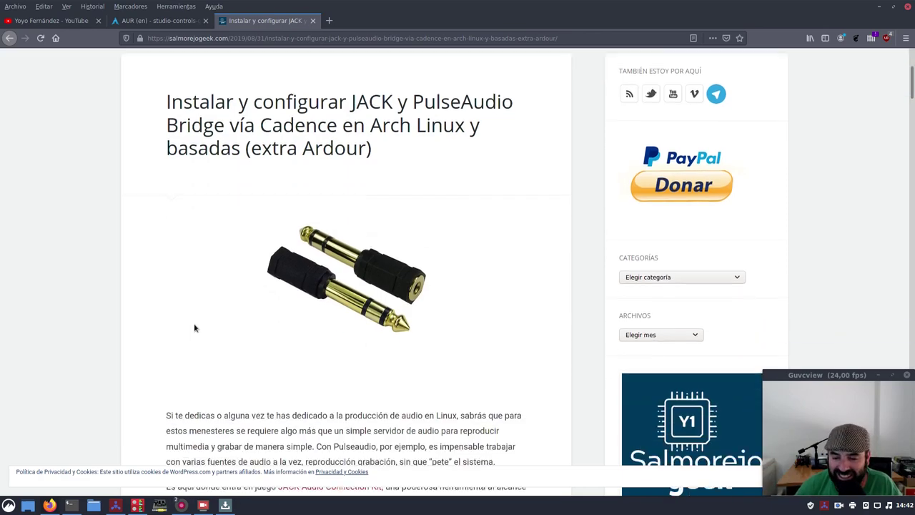
{"action": "scroll", "coordinate": [193, 314], "scroll_direction": "down", "scroll_amount": 6}
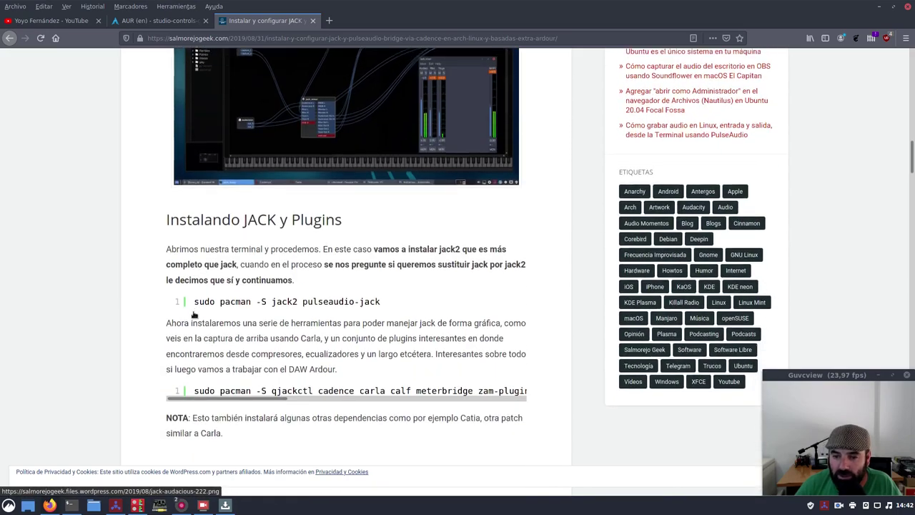
{"action": "scroll", "coordinate": [351, 222], "scroll_direction": "up", "scroll_amount": 5}
{"action": "left_click", "coordinate": [375, 233]}
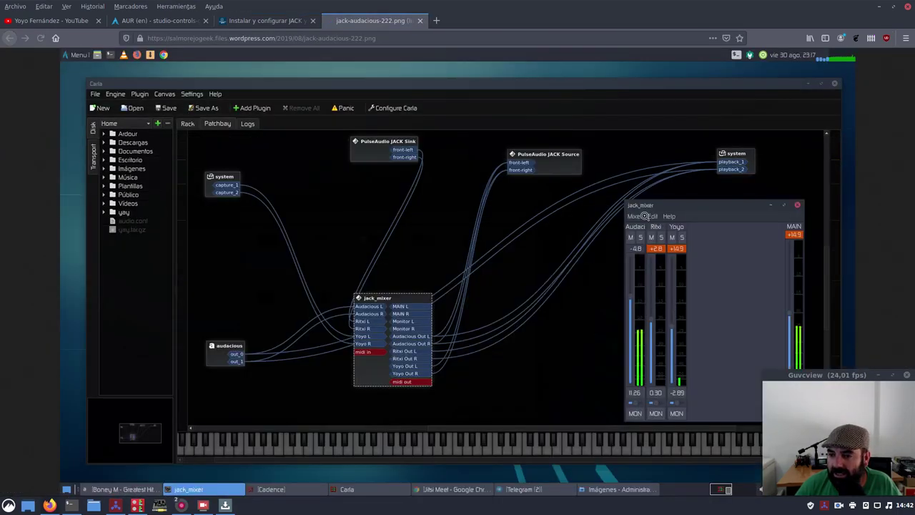
{"action": "left_click", "coordinate": [645, 217]}
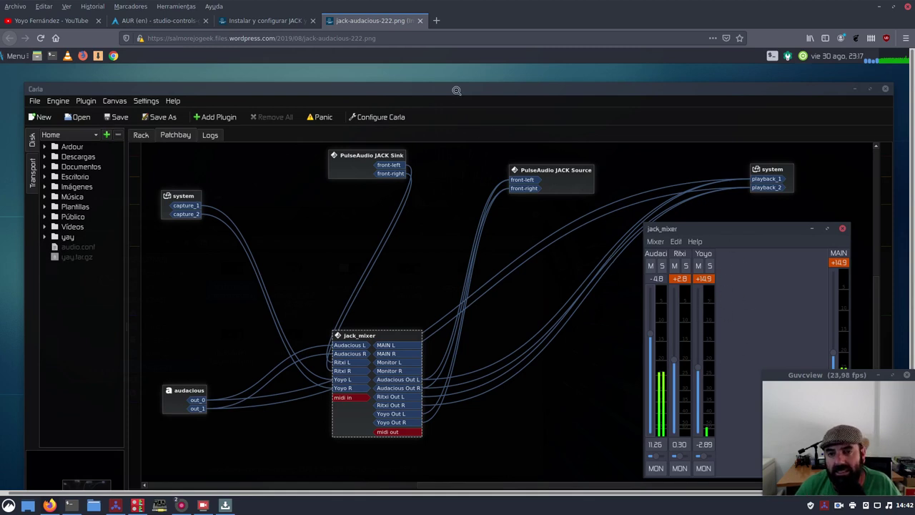
{"action": "left_click", "coordinate": [420, 21]}
- Read the JACK, plugins and Jack Mixer installation sections, highlighting the "yay -S jack_mixer" command and clearing the selection
{"action": "scroll", "coordinate": [257, 157], "scroll_direction": "down", "scroll_amount": 5}
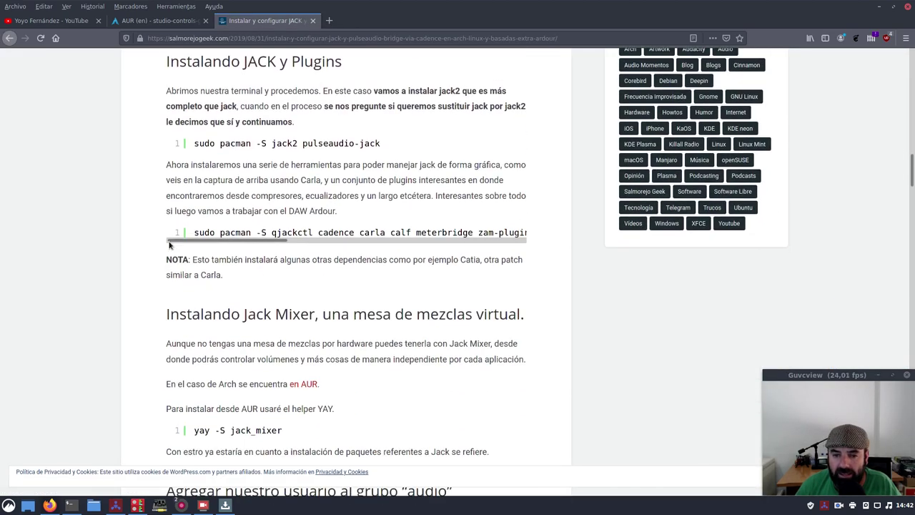
{"action": "scroll", "coordinate": [170, 246], "scroll_direction": "down", "scroll_amount": 4}
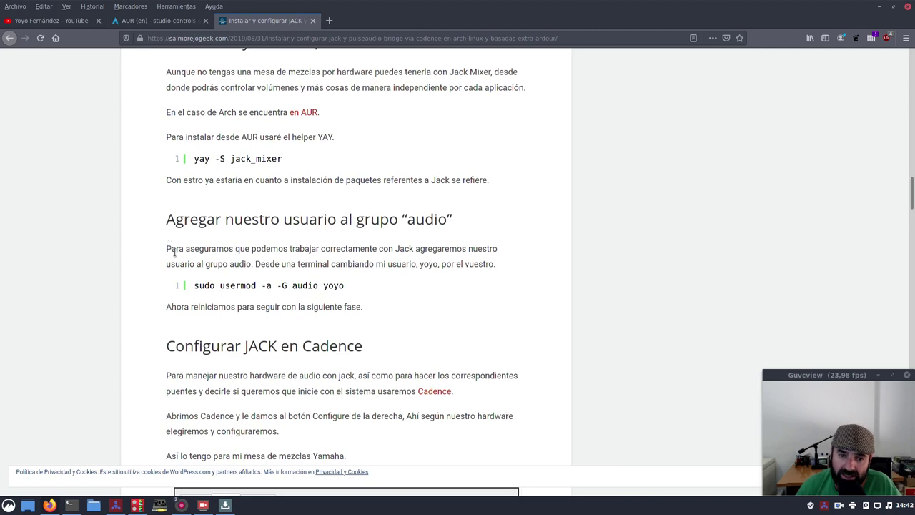
{"action": "scroll", "coordinate": [299, 252], "scroll_direction": "up", "scroll_amount": 1}
{"action": "left_click_drag", "start_coordinate": [284, 241], "coordinate": [193, 241]}
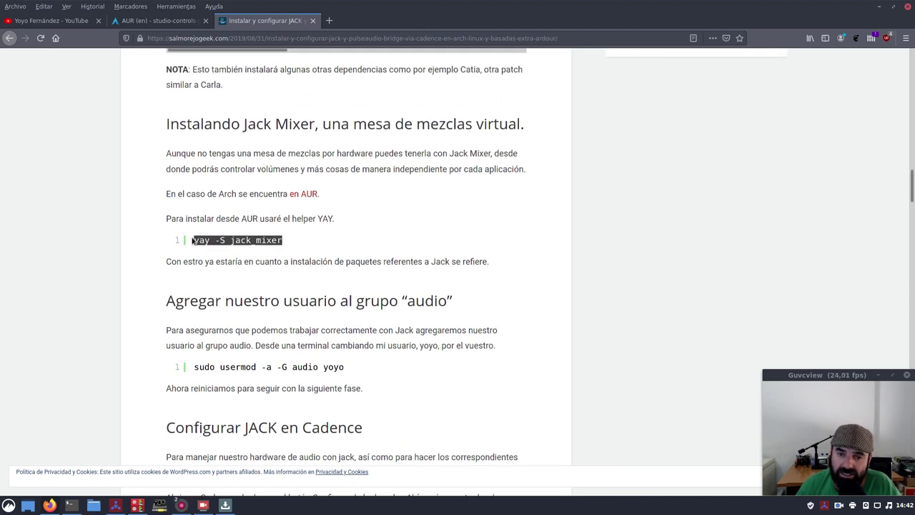
{"action": "left_click", "coordinate": [295, 244]}
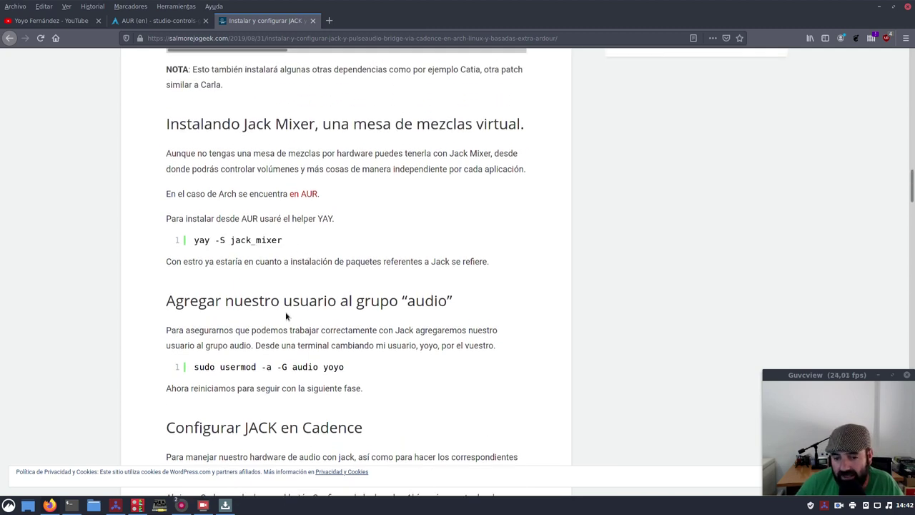
- Look through the article's sections on the audio group, configuring JACK in Cadence, the PulseAudio bridge and installing Ardour
{"action": "scroll", "coordinate": [284, 308], "scroll_direction": "down", "scroll_amount": 1}
{"action": "scroll", "coordinate": [285, 304], "scroll_direction": "down", "scroll_amount": 3}
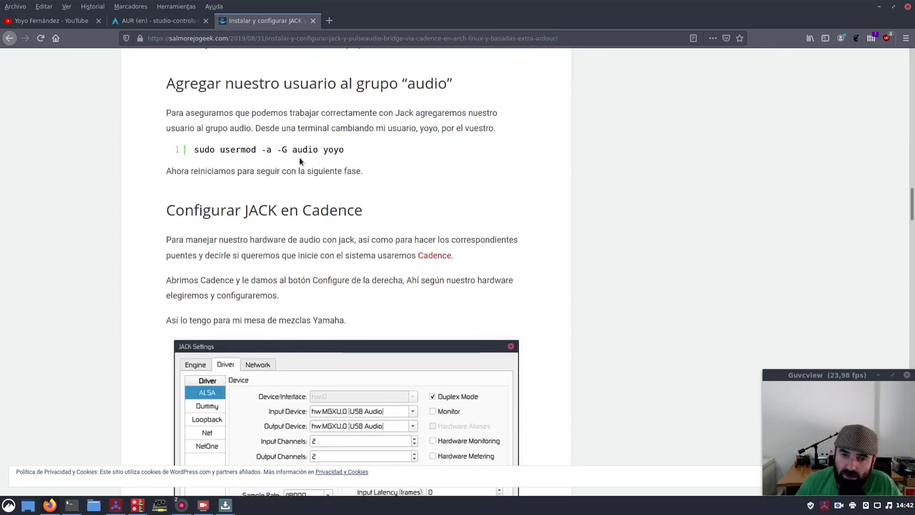
{"action": "scroll", "coordinate": [300, 169], "scroll_direction": "down", "scroll_amount": 8}
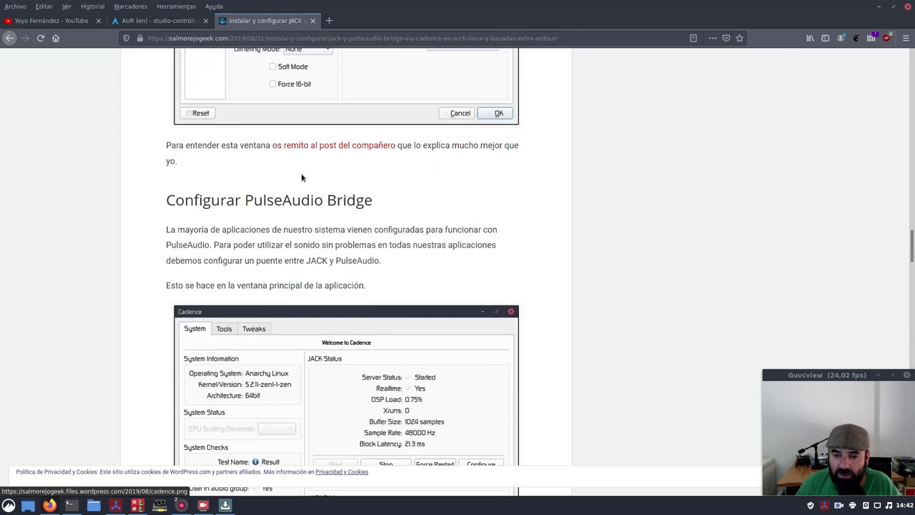
{"action": "scroll", "coordinate": [301, 177], "scroll_direction": "down", "scroll_amount": 11}
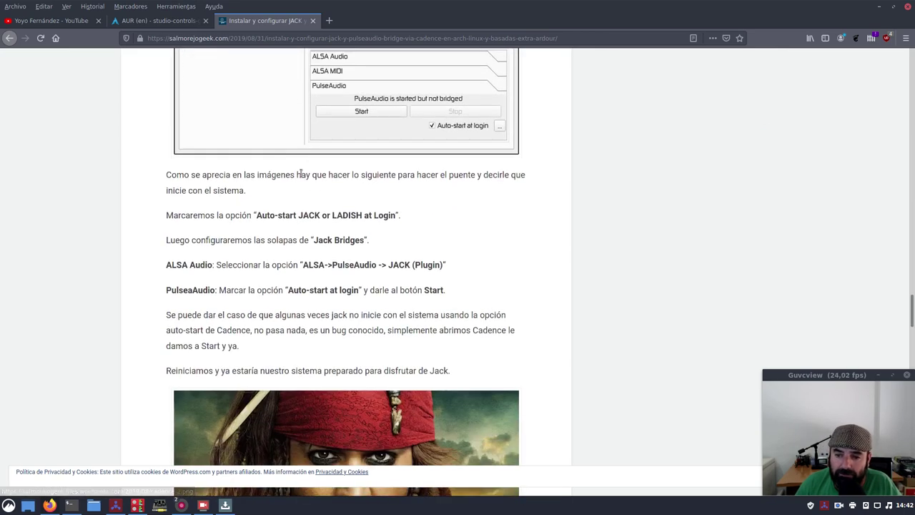
{"action": "scroll", "coordinate": [302, 174], "scroll_direction": "down", "scroll_amount": 9}
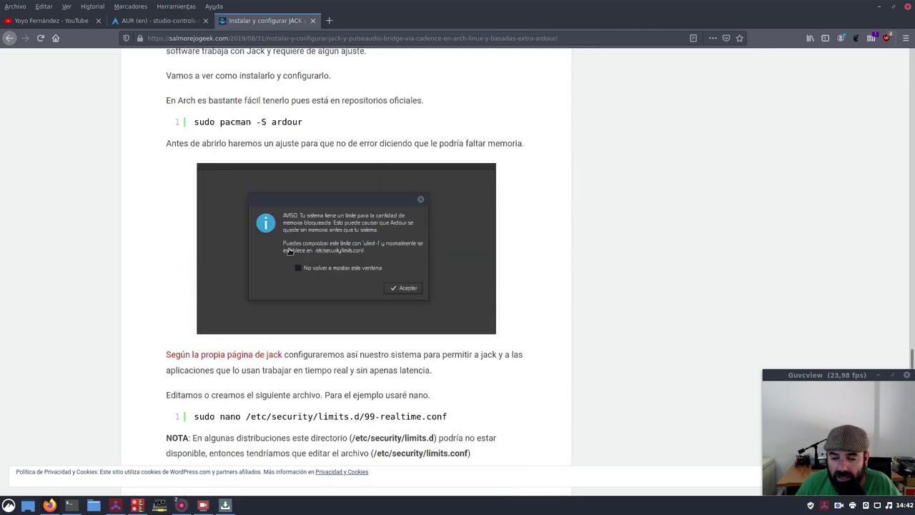
{"action": "scroll", "coordinate": [288, 250], "scroll_direction": "down", "scroll_amount": 3}
{"action": "scroll", "coordinate": [308, 292], "scroll_direction": "down", "scroll_amount": 2}
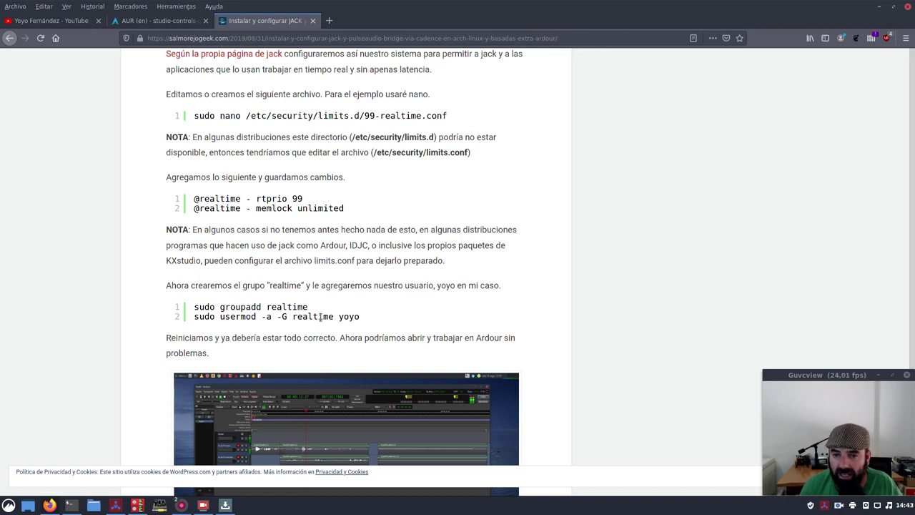
{"action": "triple_click", "coordinate": [347, 208]}
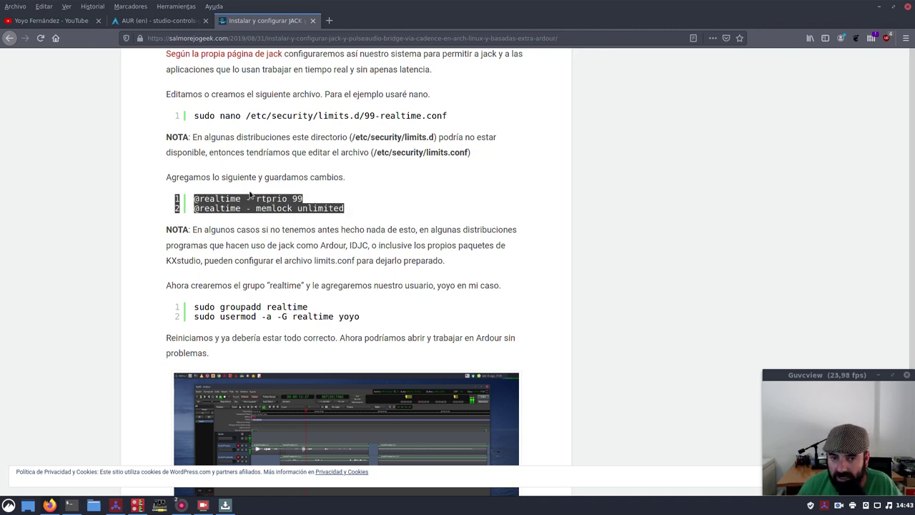
{"action": "left_click", "coordinate": [438, 203]}
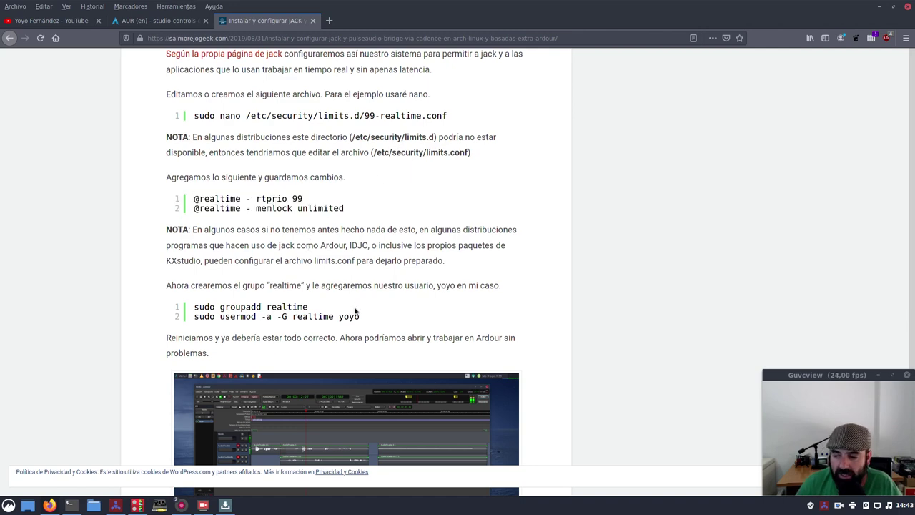
{"action": "scroll", "coordinate": [354, 311], "scroll_direction": "down", "scroll_amount": 5}
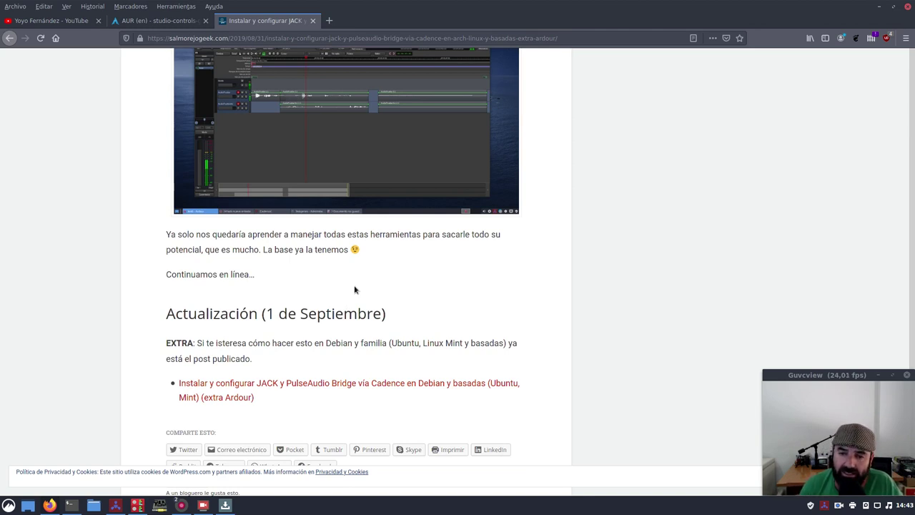
- Revisit the article's JACK Settings and PulseAudio Bridge screenshots, and minimise the browser to return to Cadence
{"action": "scroll", "coordinate": [354, 290], "scroll_direction": "up", "scroll_amount": 15}
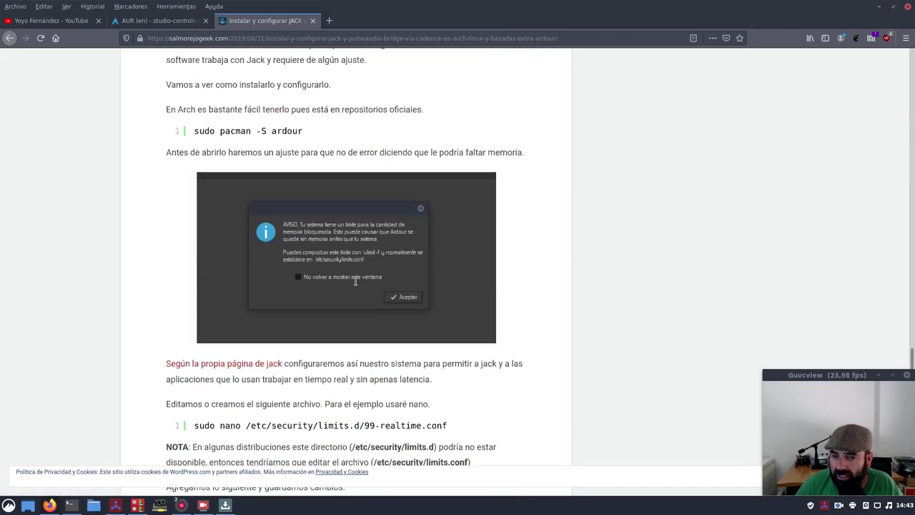
{"action": "scroll", "coordinate": [355, 281], "scroll_direction": "up", "scroll_amount": 16}
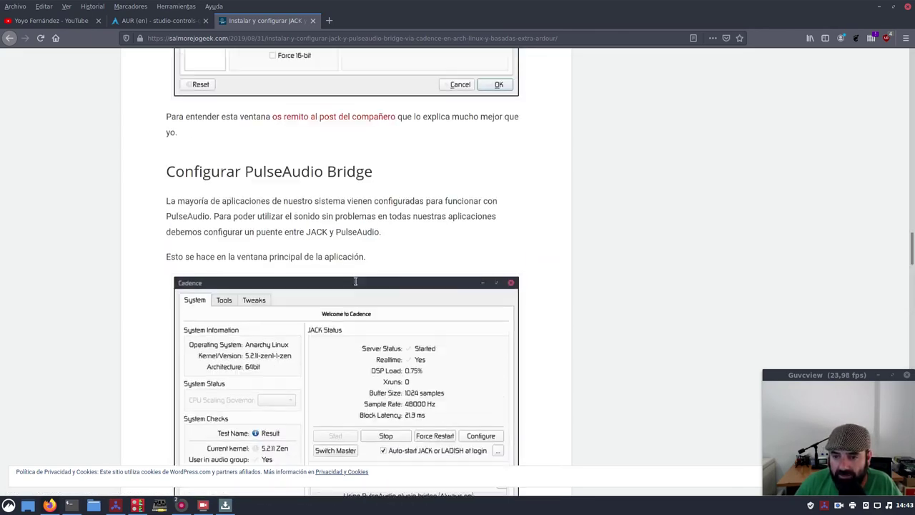
{"action": "scroll", "coordinate": [355, 281], "scroll_direction": "up", "scroll_amount": 1}
{"action": "scroll", "coordinate": [250, 265], "scroll_direction": "down", "scroll_amount": 3}
{"action": "scroll", "coordinate": [153, 247], "scroll_direction": "up", "scroll_amount": 3}
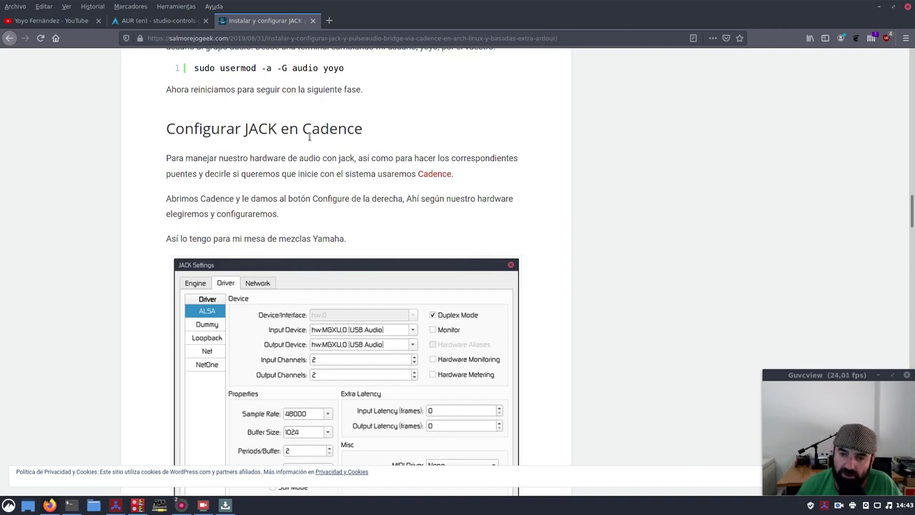
{"action": "scroll", "coordinate": [310, 139], "scroll_direction": "down", "scroll_amount": 3}
{"action": "scroll", "coordinate": [241, 245], "scroll_direction": "down", "scroll_amount": 3}
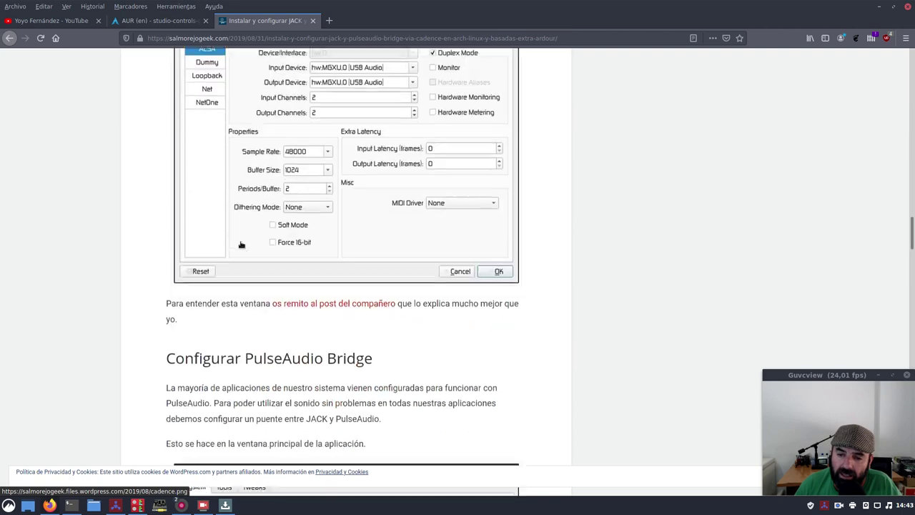
{"action": "scroll", "coordinate": [240, 245], "scroll_direction": "down", "scroll_amount": 8}
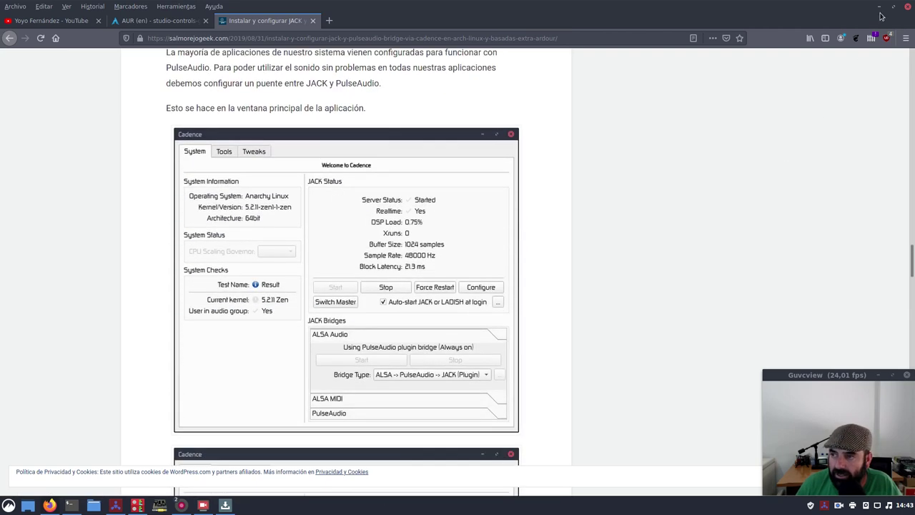
{"action": "left_click", "coordinate": [879, 6]}
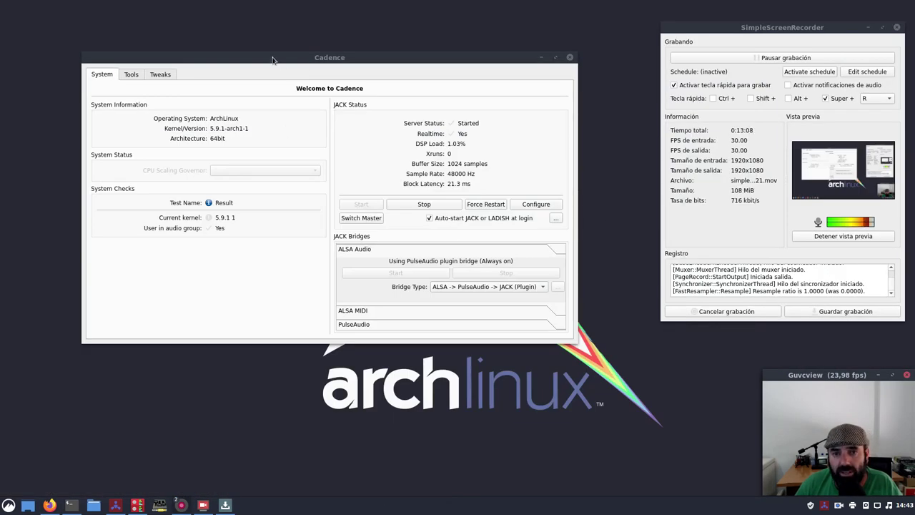
- Review the ALSA driver page of Cadence's JACK settings, including devices, channels, sample rate and buffer size, and accept the dialog
{"action": "left_click_drag", "start_coordinate": [272, 60], "coordinate": [225, 36]}
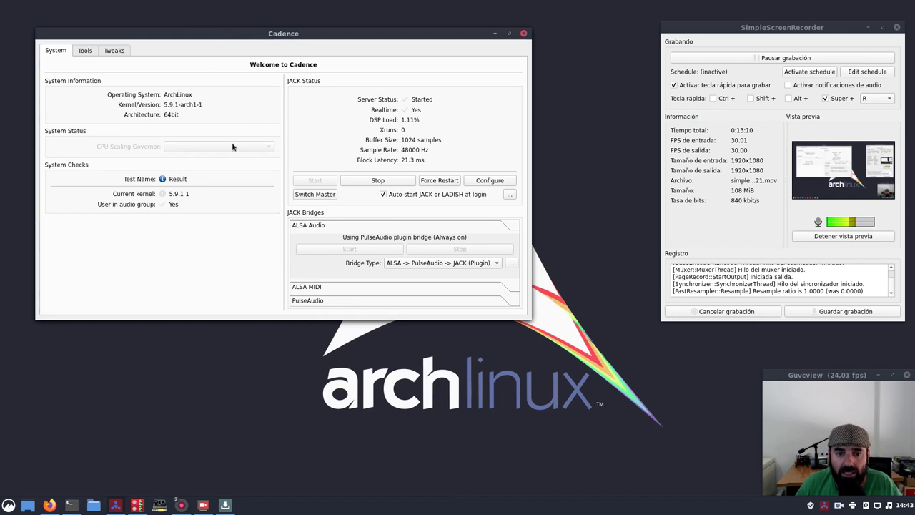
{"action": "left_click", "coordinate": [490, 181]}
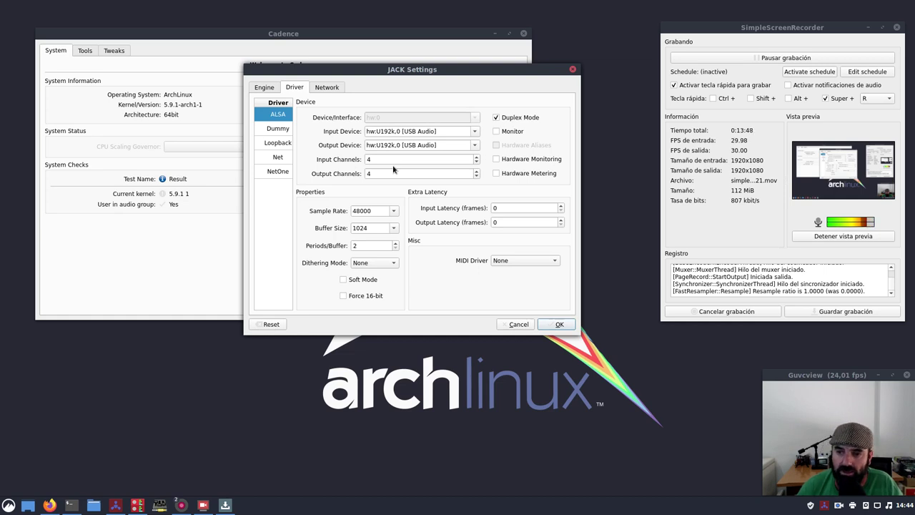
{"action": "left_click_drag", "start_coordinate": [450, 72], "coordinate": [365, 101]}
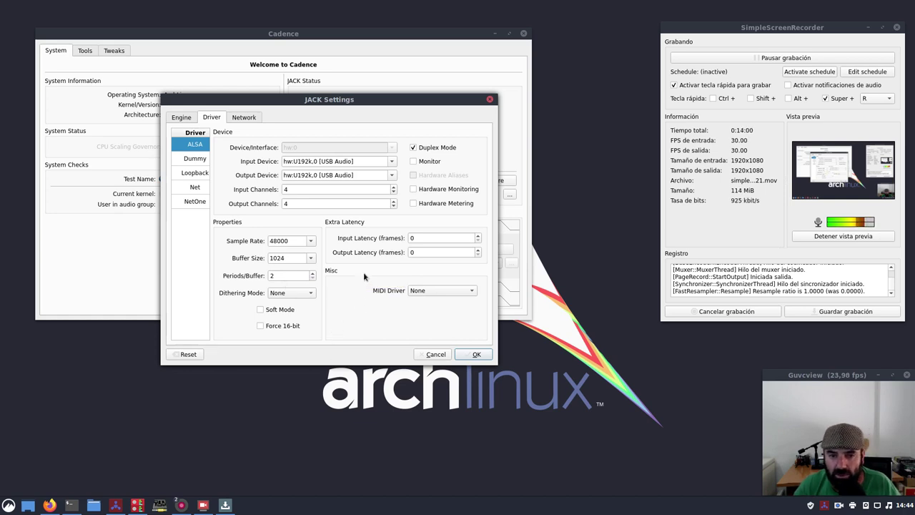
{"action": "left_click", "coordinate": [477, 354]}
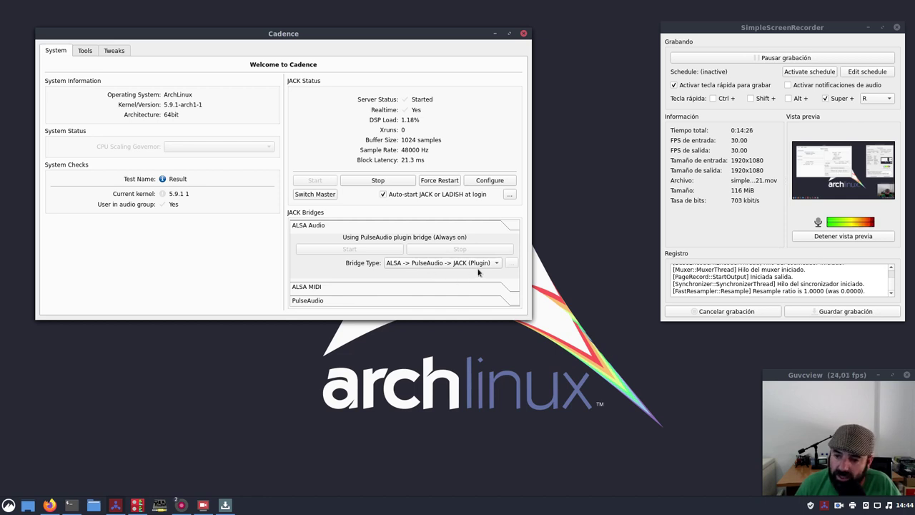
- Look through the PulseAudio and ALSA MIDI bridge sections, return to the PulseAudio one, and minimise Cadence
{"action": "left_click", "coordinate": [384, 300]}
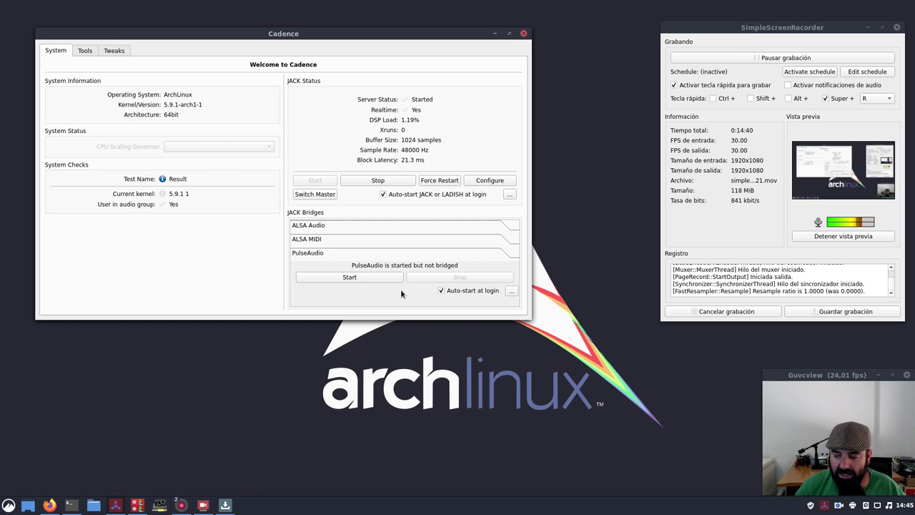
{"action": "left_click", "coordinate": [336, 241]}
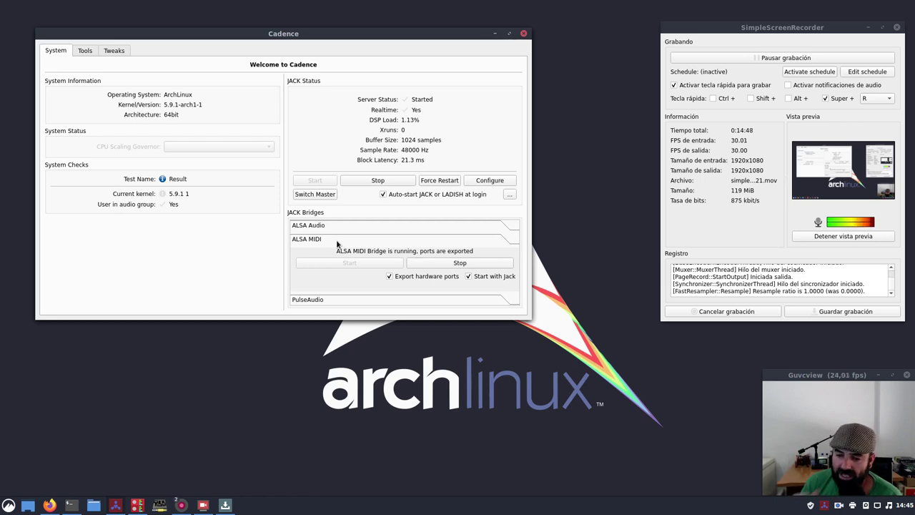
{"action": "left_click", "coordinate": [353, 300]}
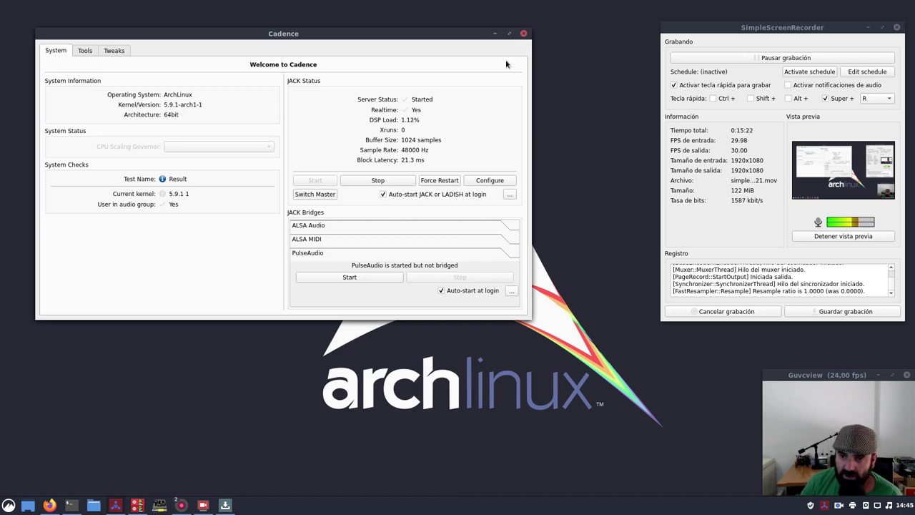
{"action": "left_click", "coordinate": [499, 35]}
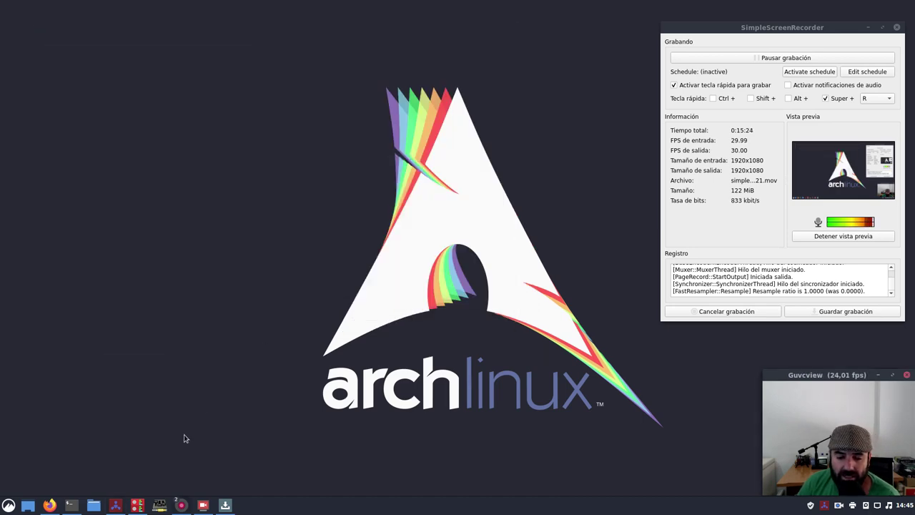
- Switch to Carla, examine the patchbay's audio connections while moving the SimpleScreenRecorder node farther from its sources, and minimise the window
{"action": "left_click", "coordinate": [139, 506]}
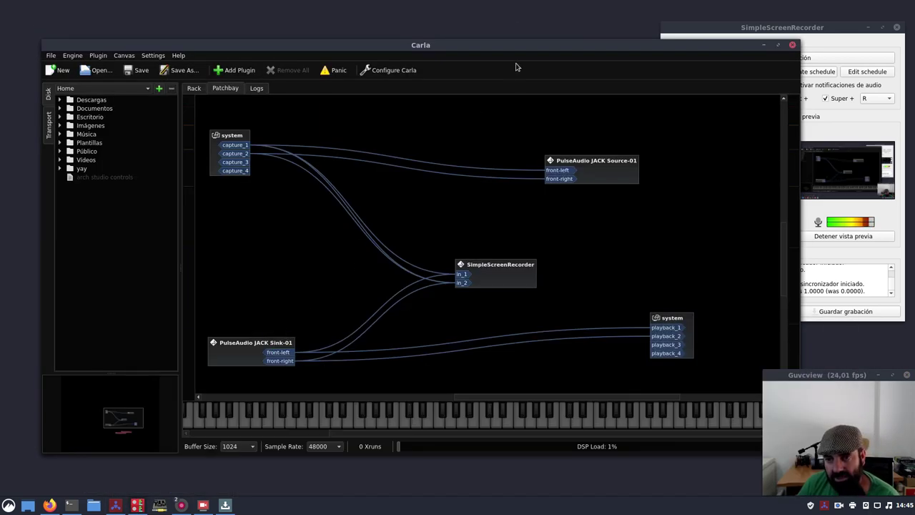
{"action": "left_click_drag", "start_coordinate": [513, 55], "coordinate": [471, 10]}
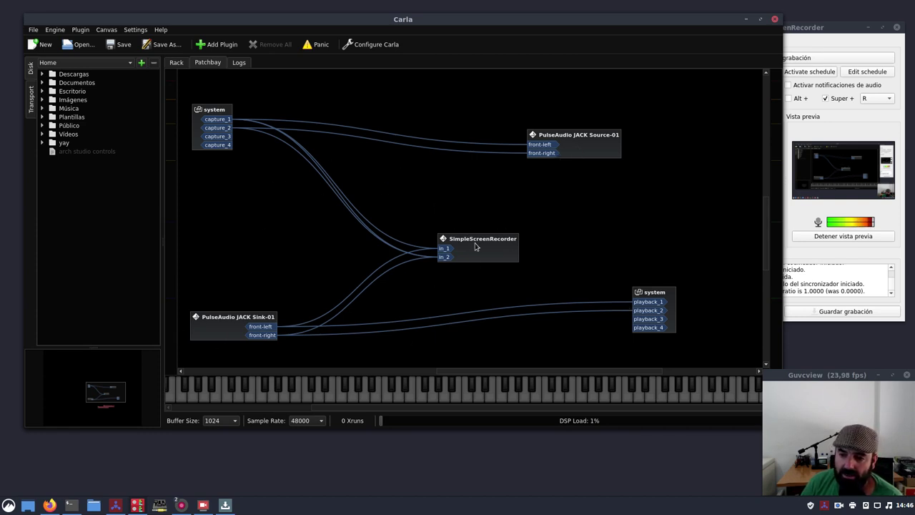
{"action": "left_click_drag", "start_coordinate": [476, 247], "coordinate": [547, 238]}
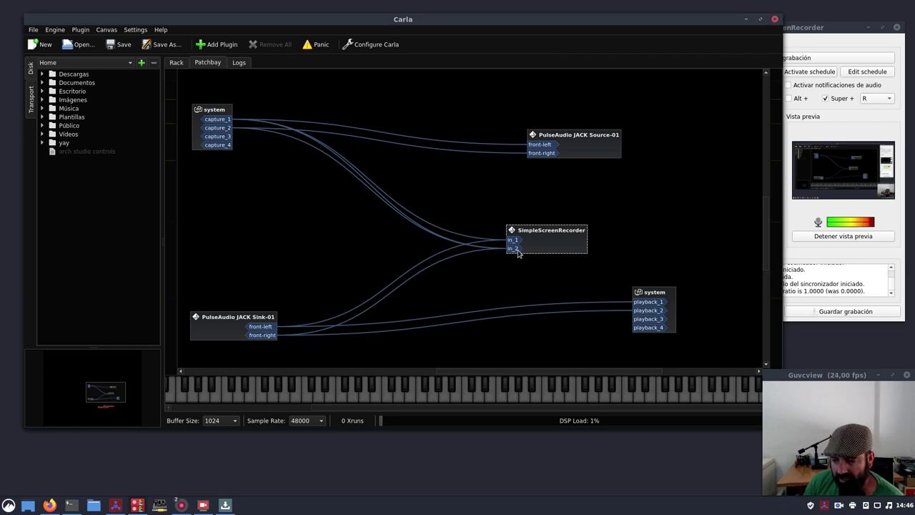
{"action": "left_click_drag", "start_coordinate": [588, 24], "coordinate": [514, 32]}
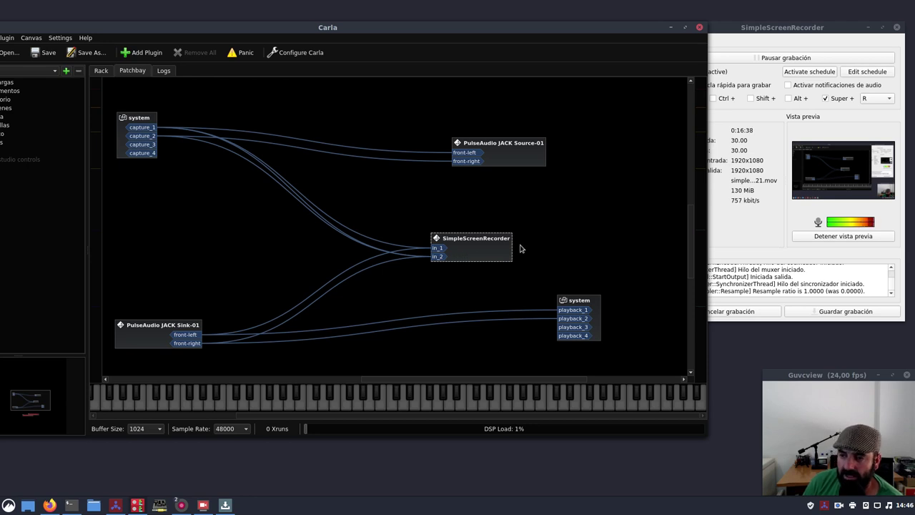
{"action": "left_click", "coordinate": [797, 33]}
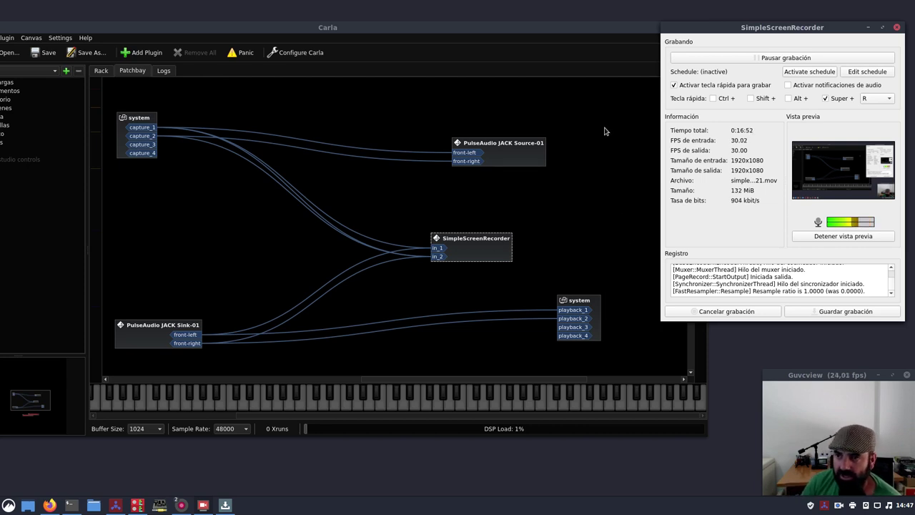
{"action": "left_click_drag", "start_coordinate": [579, 33], "coordinate": [681, 80]}
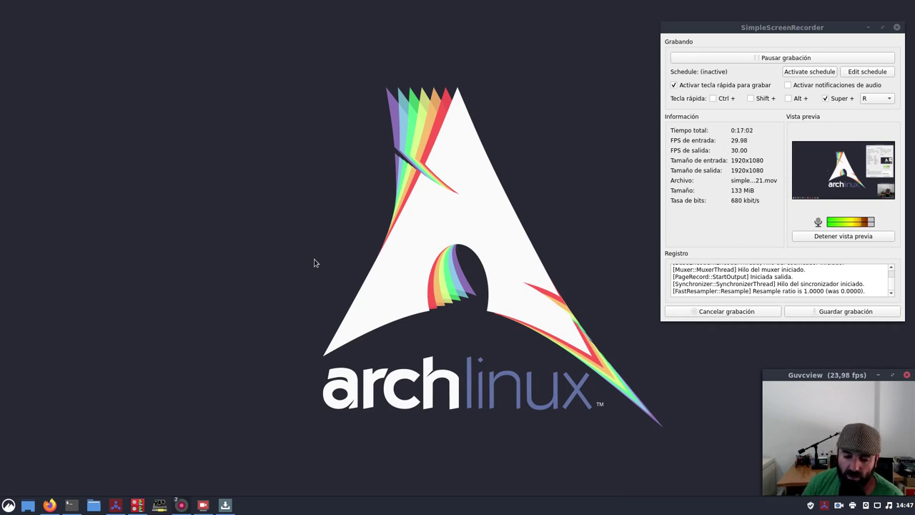
- Bring Cadence back to the desktop and check the current date in the system calendar, closing it again
{"action": "mouse_move", "coordinate": [116, 505]}
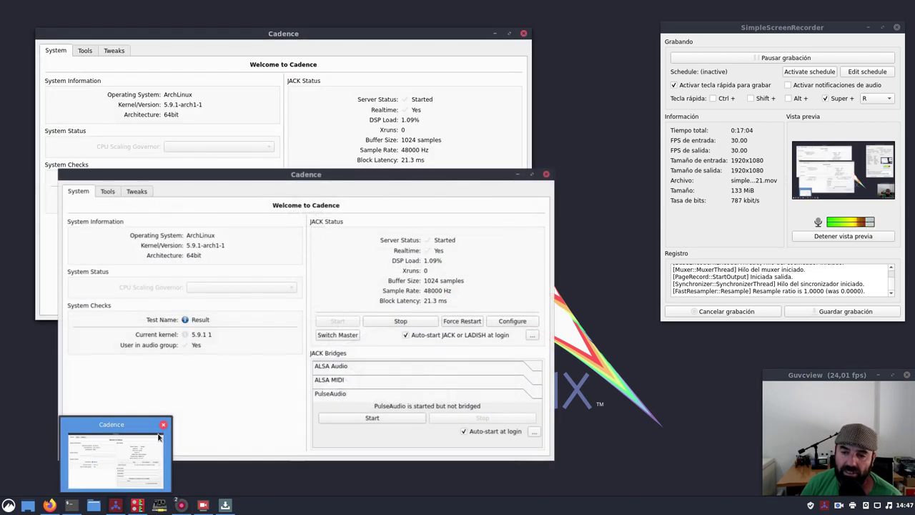
{"action": "left_click", "coordinate": [158, 438]}
{"action": "left_click_drag", "start_coordinate": [316, 36], "coordinate": [337, 35]}
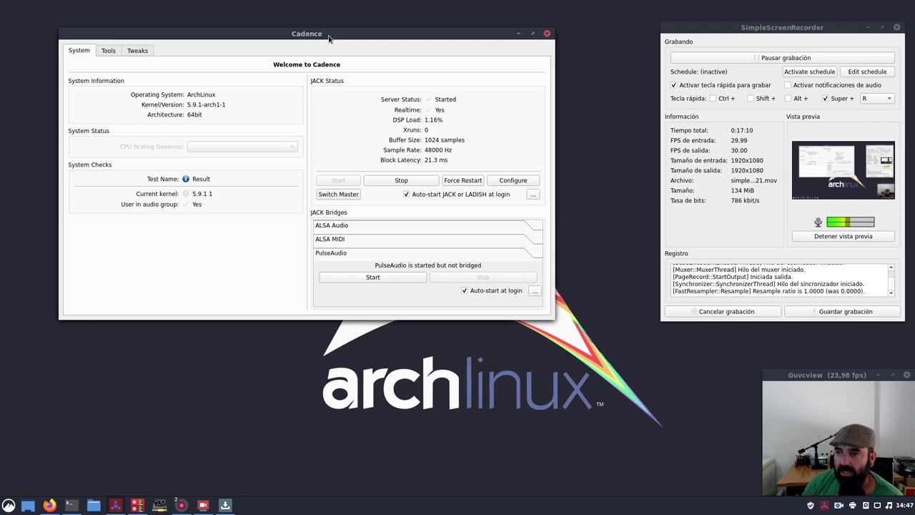
{"action": "left_click", "coordinate": [904, 504]}
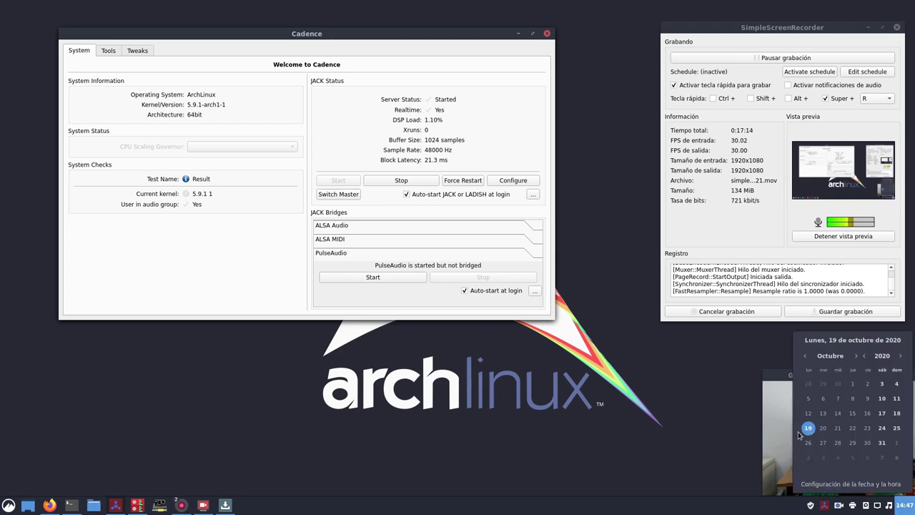
{"action": "left_click", "coordinate": [299, 411]}
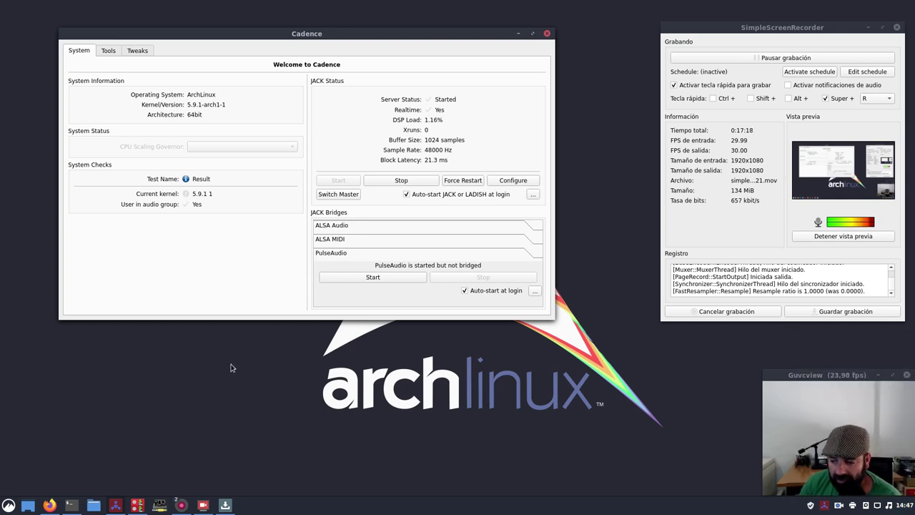
- Switch to the software manager, search its packages for "audacity" in place of "jack", and minimise the window
{"action": "left_click", "coordinate": [792, 31]}
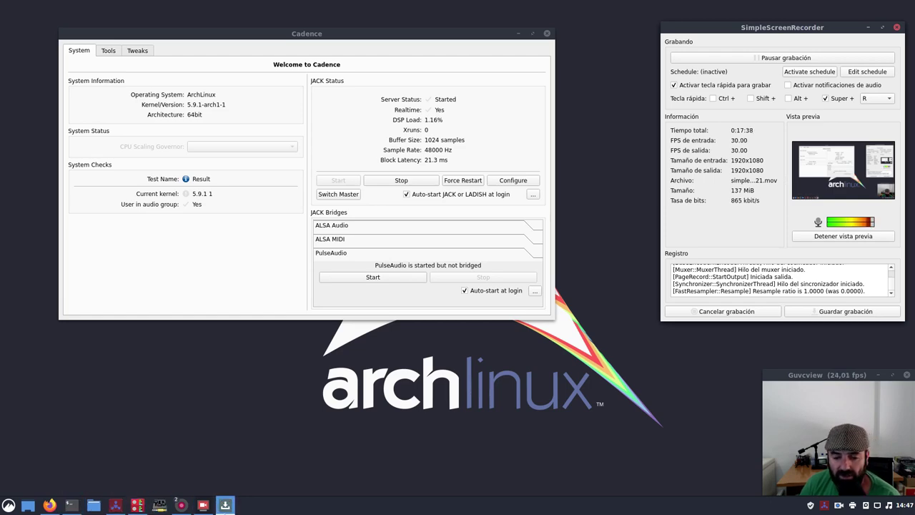
{"action": "left_click", "coordinate": [225, 505]}
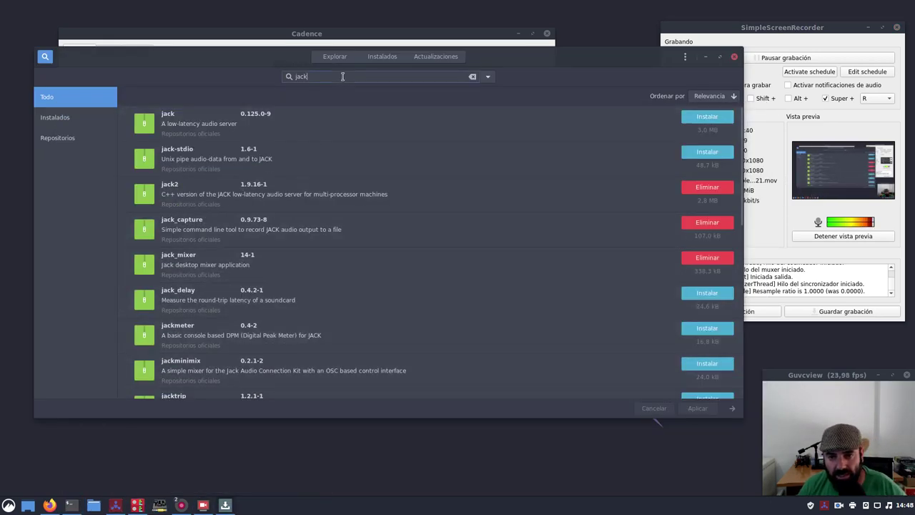
{"action": "left_click", "coordinate": [261, 65]}
{"action": "type", "text": "aud"}
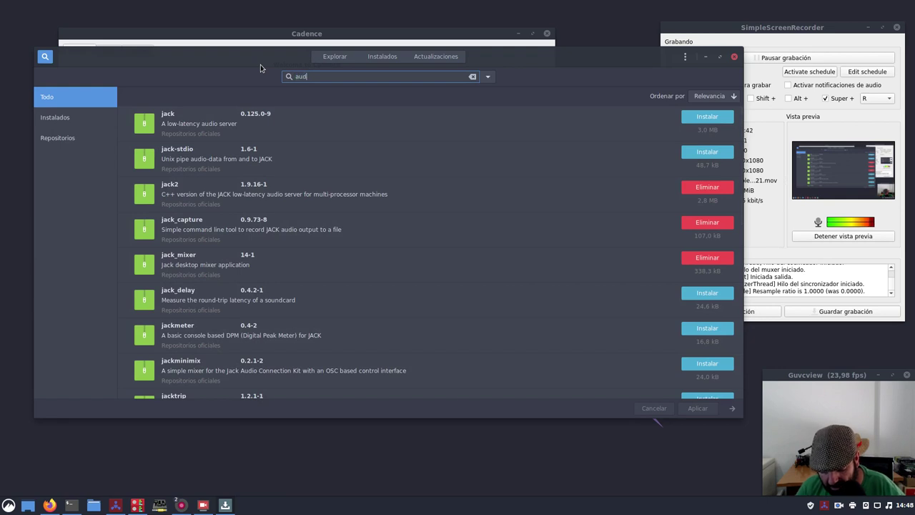
{"action": "type", "text": "acity"}
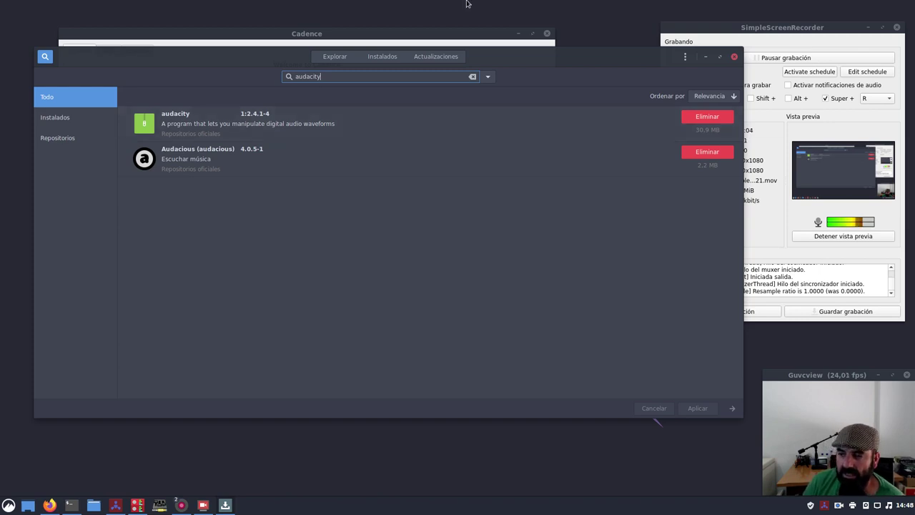
{"action": "left_click", "coordinate": [705, 57]}
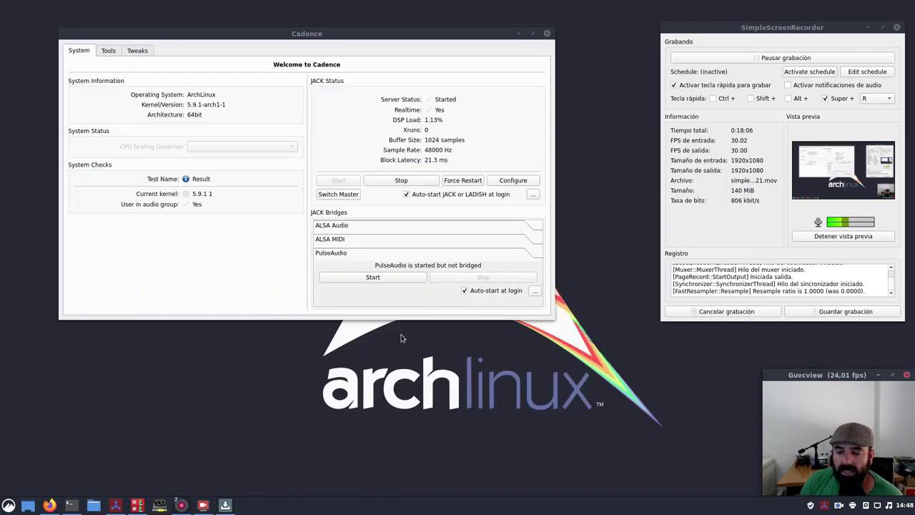
- Minimise Cadence, switch to the Terminal to review the neofetch system information, glance at the applications list, and minimise the Terminal
{"action": "left_click", "coordinate": [519, 34]}
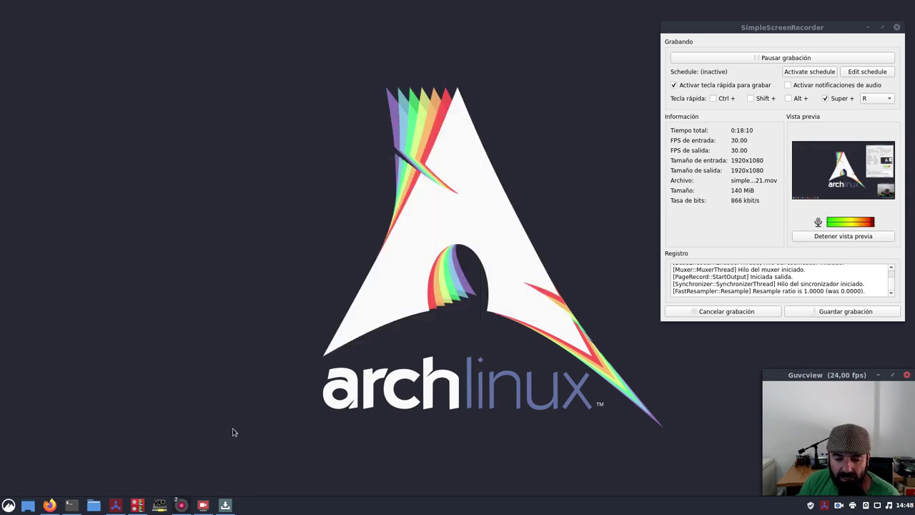
{"action": "left_click", "coordinate": [69, 504]}
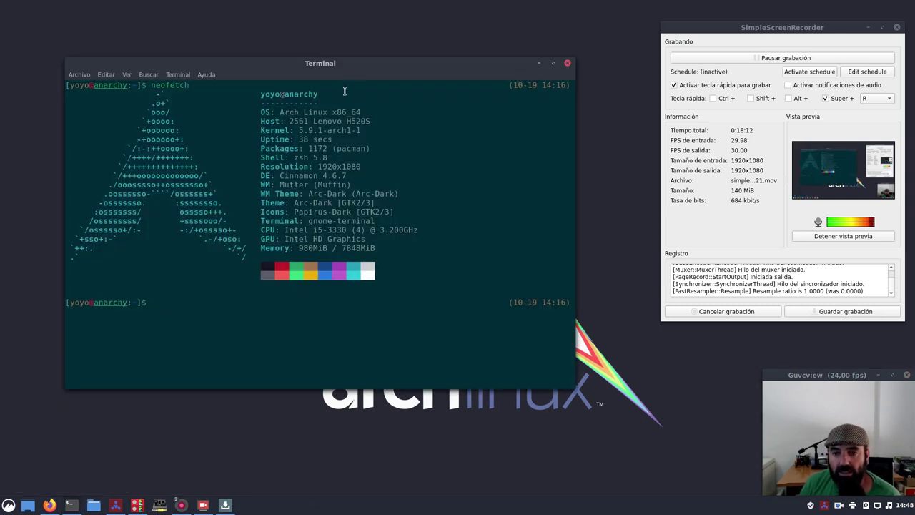
{"action": "left_click_drag", "start_coordinate": [353, 69], "coordinate": [322, 47]}
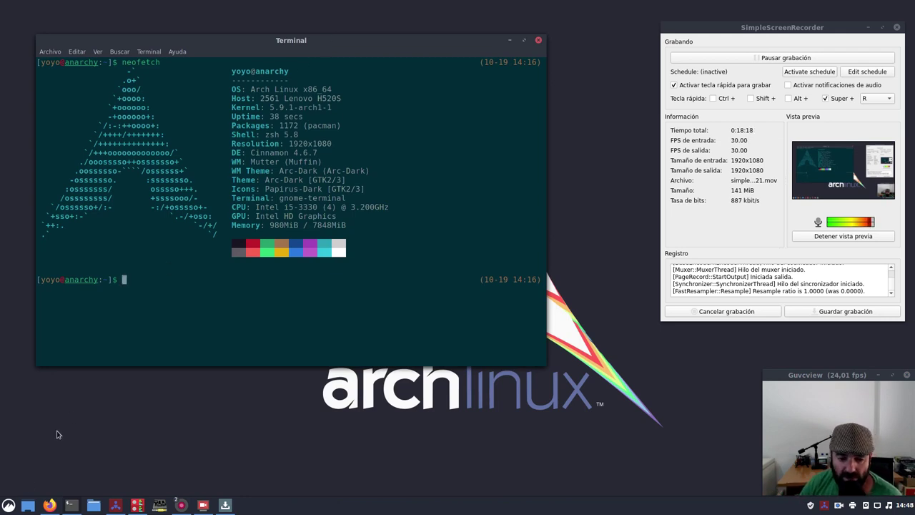
{"action": "left_click", "coordinate": [8, 509]}
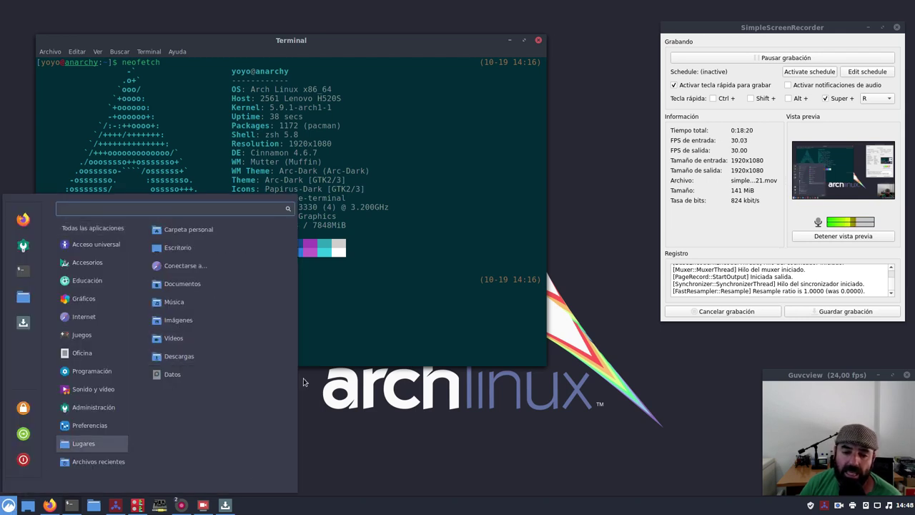
{"action": "left_click", "coordinate": [371, 329]}
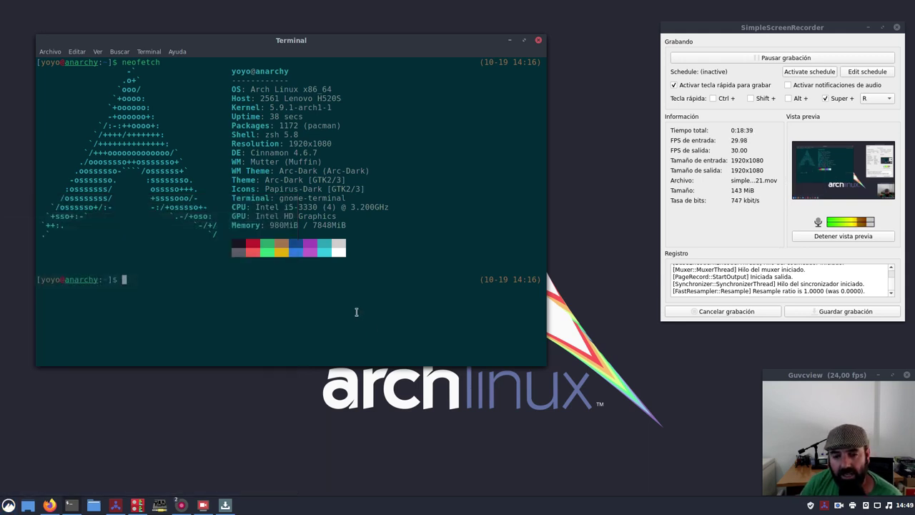
{"action": "left_click", "coordinate": [508, 37]}
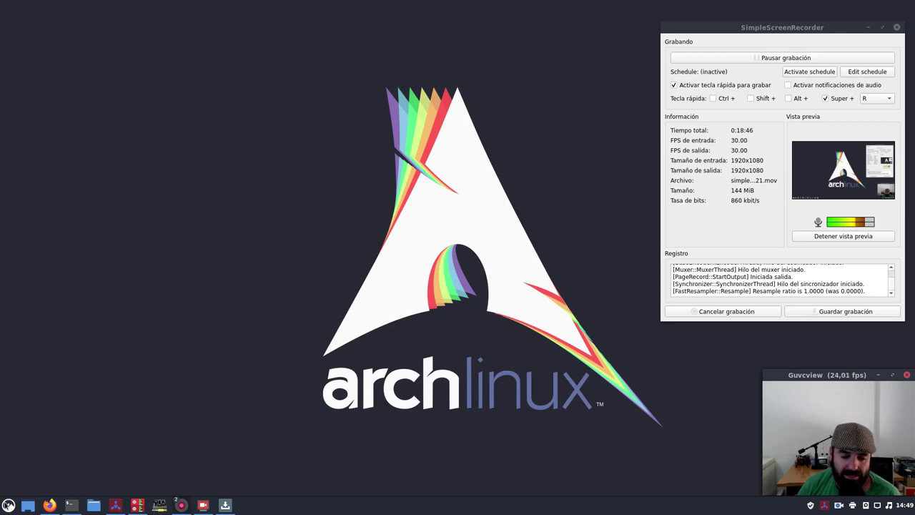
- Open the system settings, enlarge the window, and inspect the sound output and input devices, including the JACK sink and source
{"action": "left_click", "coordinate": [7, 506]}
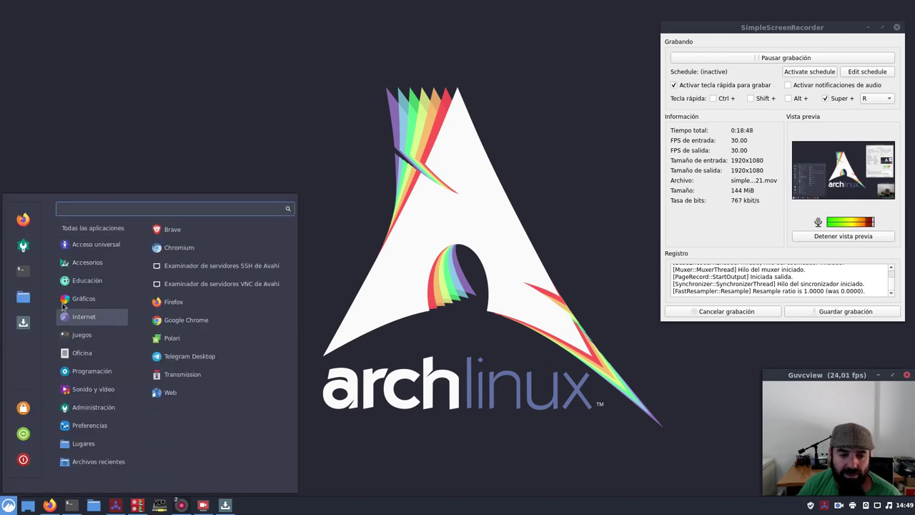
{"action": "left_click", "coordinate": [25, 247]}
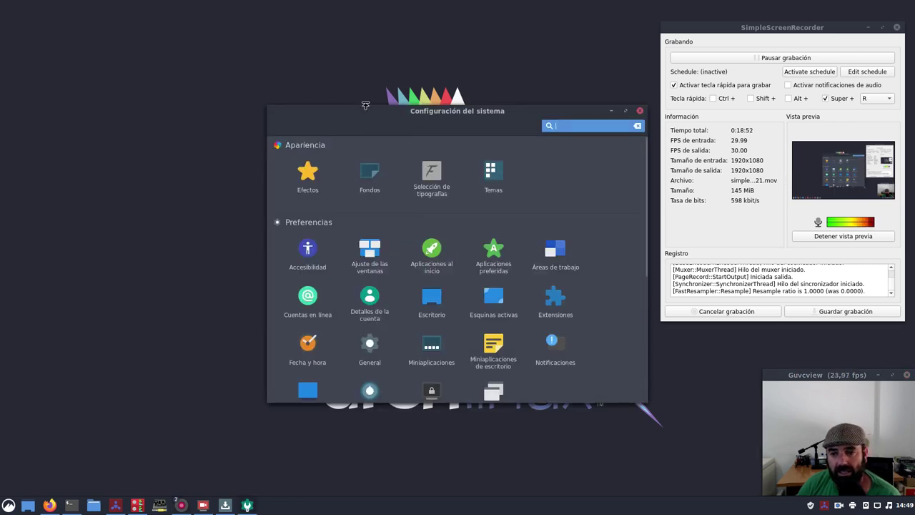
{"action": "left_click_drag", "start_coordinate": [364, 111], "coordinate": [151, 83]}
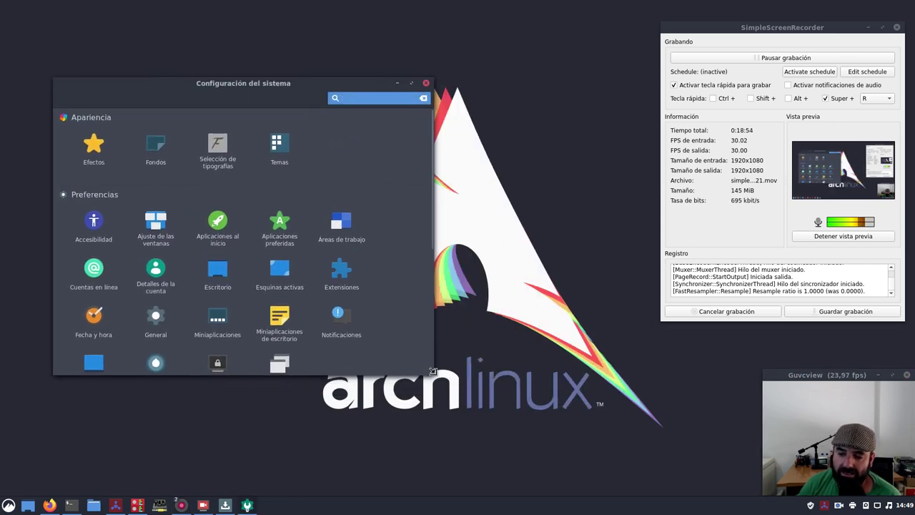
{"action": "left_click_drag", "start_coordinate": [433, 373], "coordinate": [562, 486]}
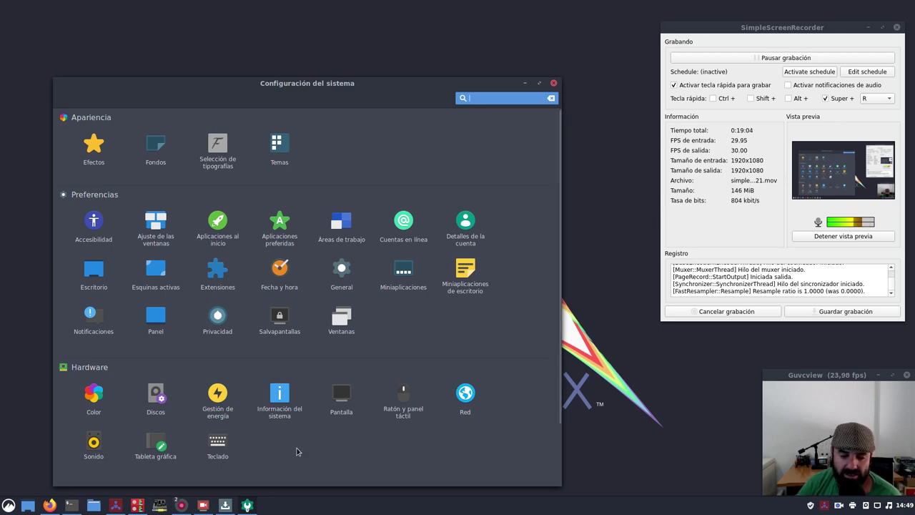
{"action": "left_click", "coordinate": [89, 453]}
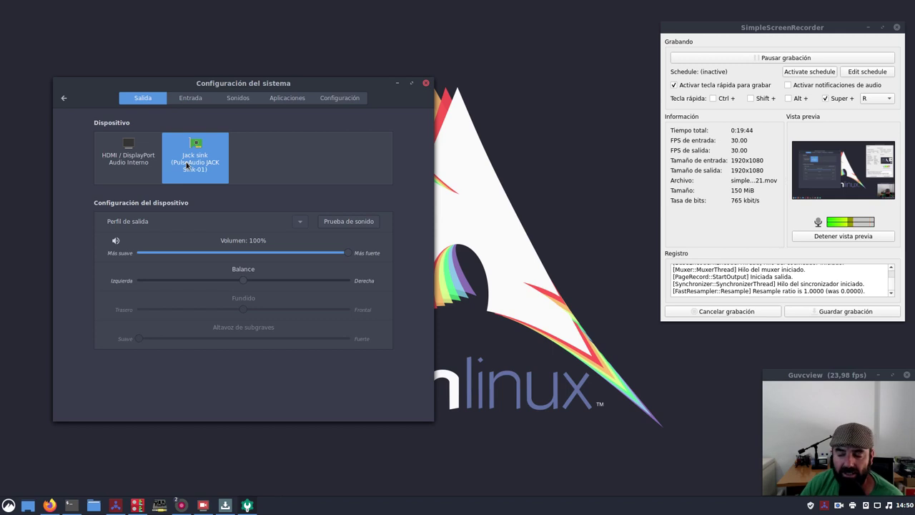
{"action": "left_click", "coordinate": [189, 99]}
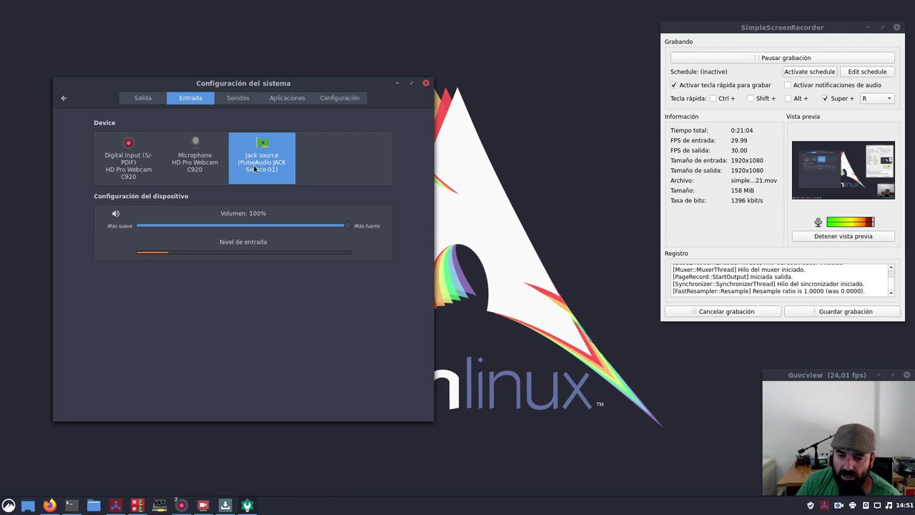
- Recheck the JACK sink among the sound output devices and the JACK source among the inputs, then close the system settings
{"action": "left_click", "coordinate": [149, 104]}
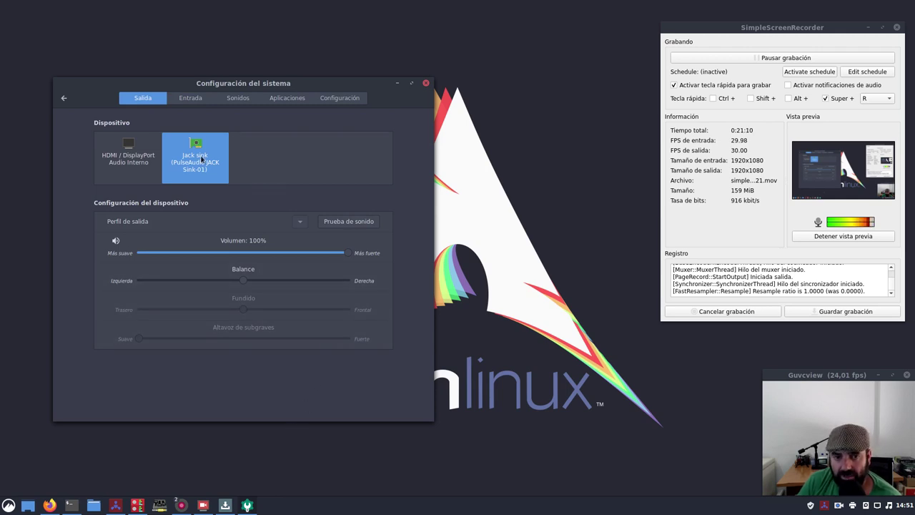
{"action": "left_click", "coordinate": [189, 100]}
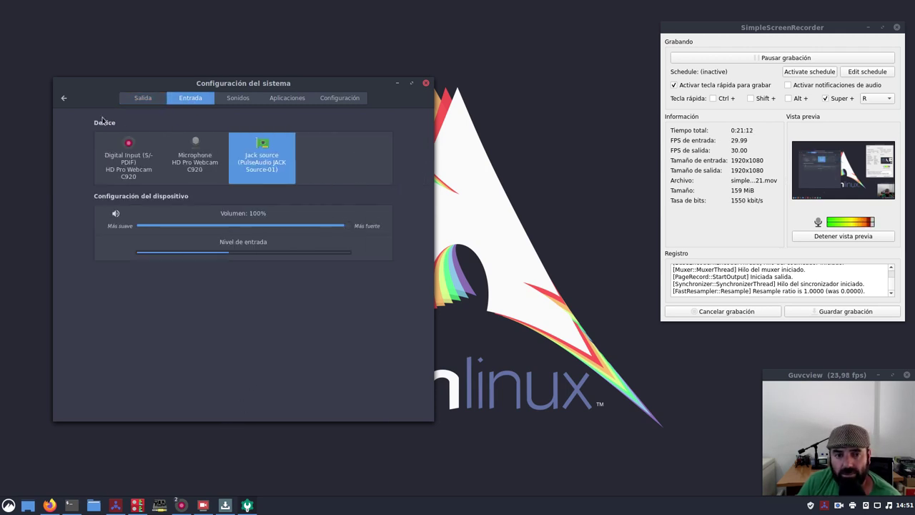
{"action": "left_click", "coordinate": [62, 100]}
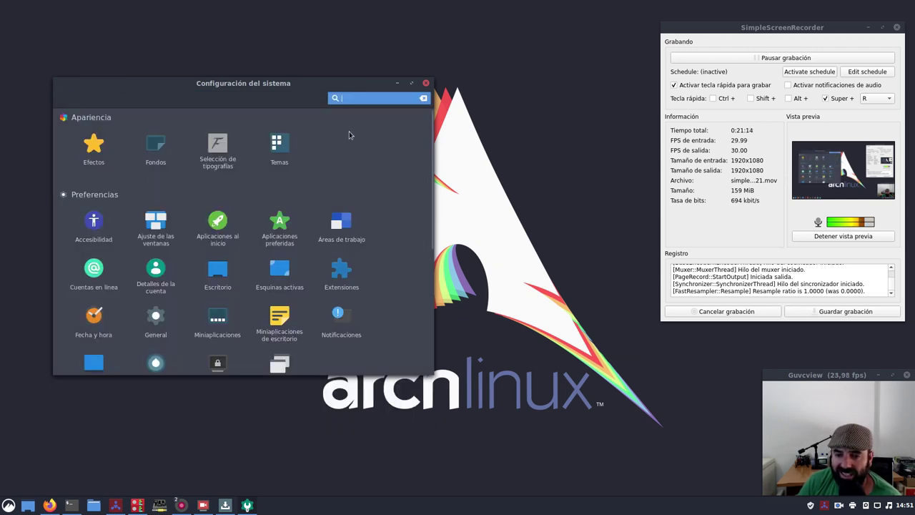
{"action": "left_click", "coordinate": [425, 84]}
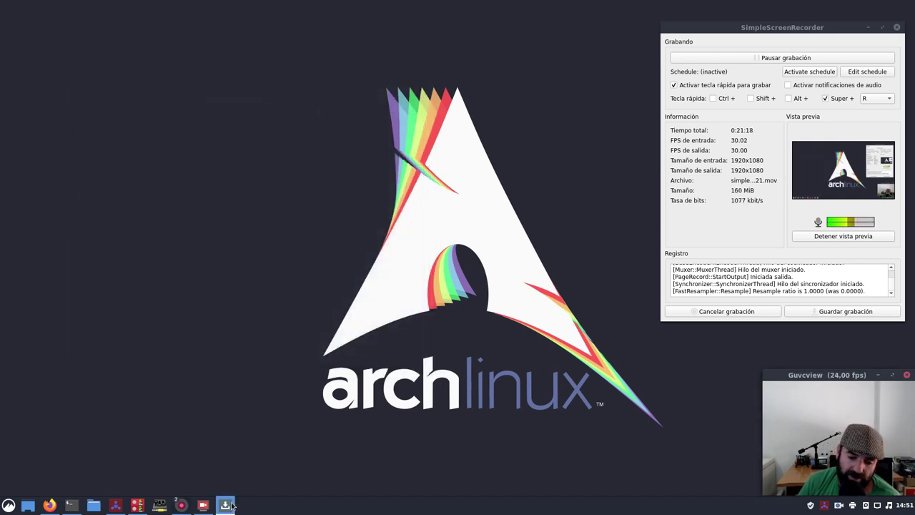
- Switch to the Terminal showing the neofetch system information and shift its window slightly lower on the desktop
{"action": "left_click", "coordinate": [69, 505]}
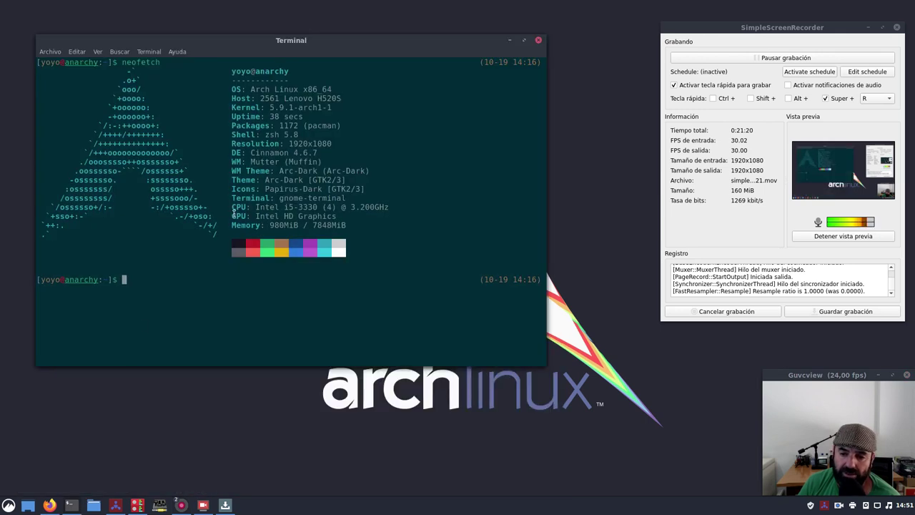
{"action": "left_click_drag", "start_coordinate": [318, 53], "coordinate": [324, 62]}
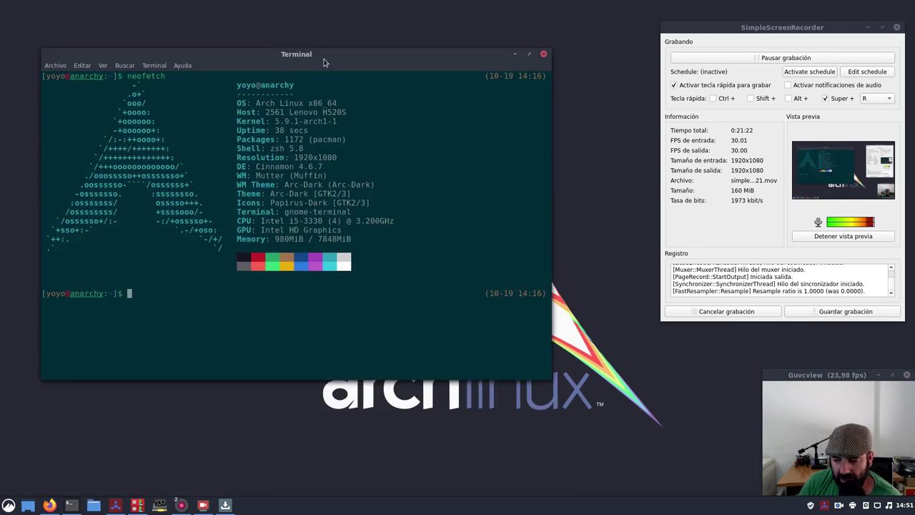